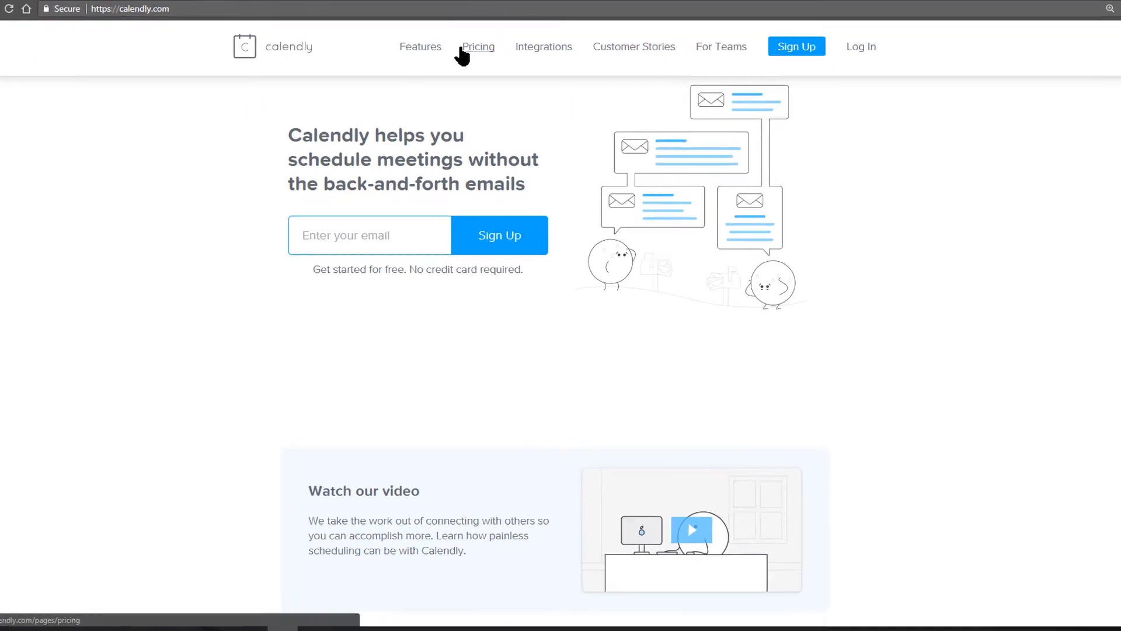
Open Calendly's pricing page listing the Basic, Premium and Pro plans.
{"action": "left_click", "coordinate": [452, 0]}
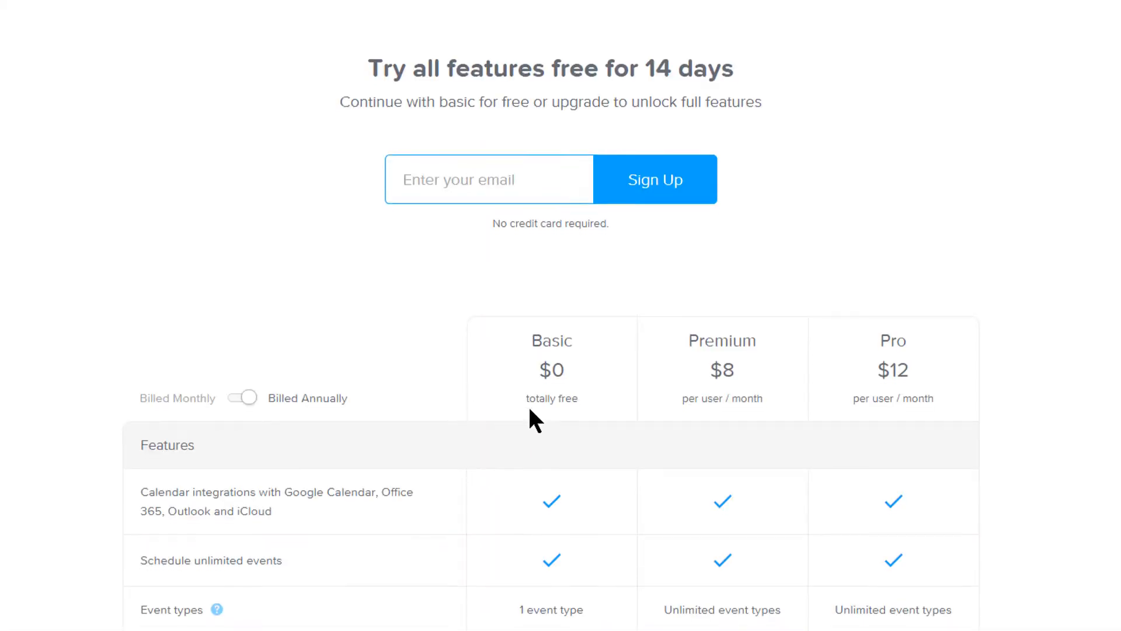
Highlight the unlimited-events feature and the Basic plan's '1 event type' limit in the pricing table.
{"action": "scroll", "coordinate": [528, 409], "scroll_direction": "down", "scroll_amount": 4}
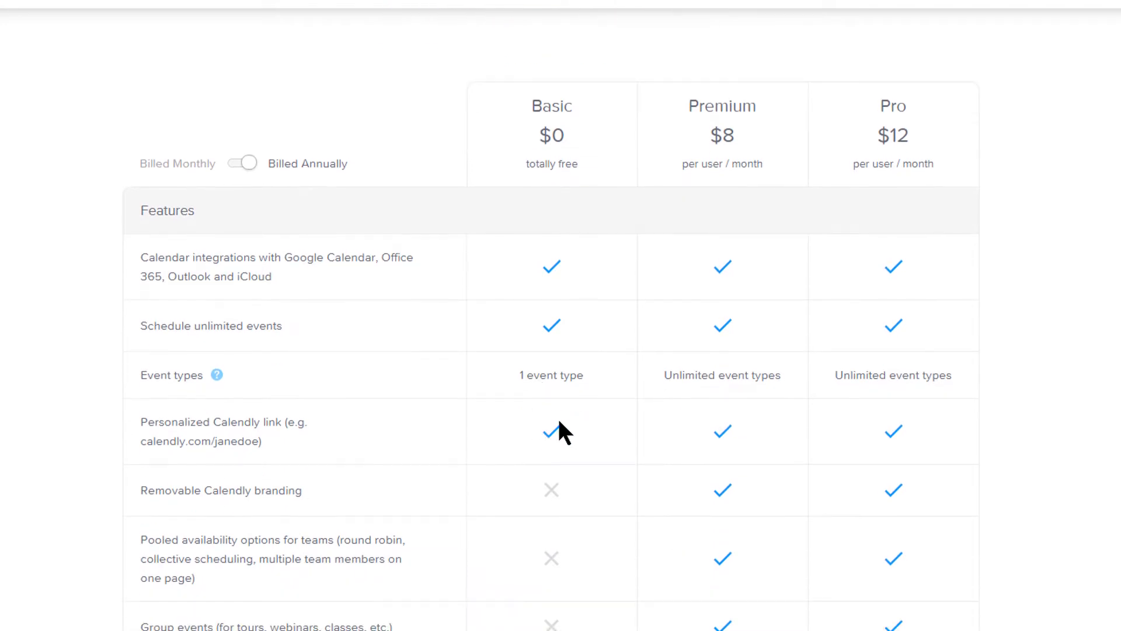
{"action": "left_click_drag", "start_coordinate": [132, 326], "coordinate": [301, 328]}
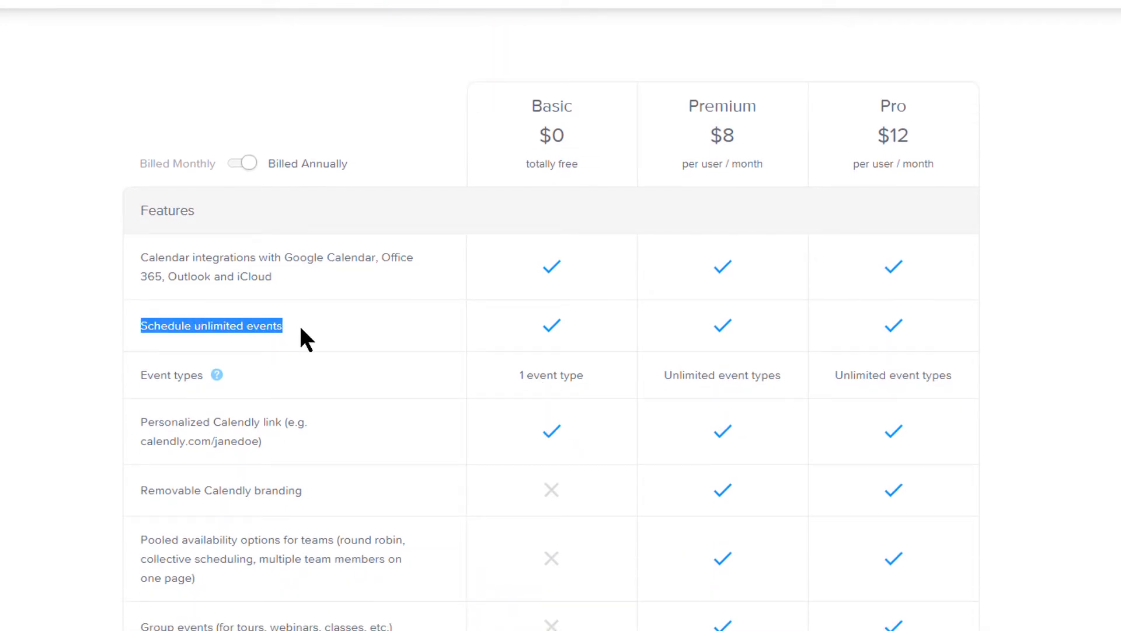
{"action": "left_click_drag", "start_coordinate": [516, 374], "coordinate": [574, 374]}
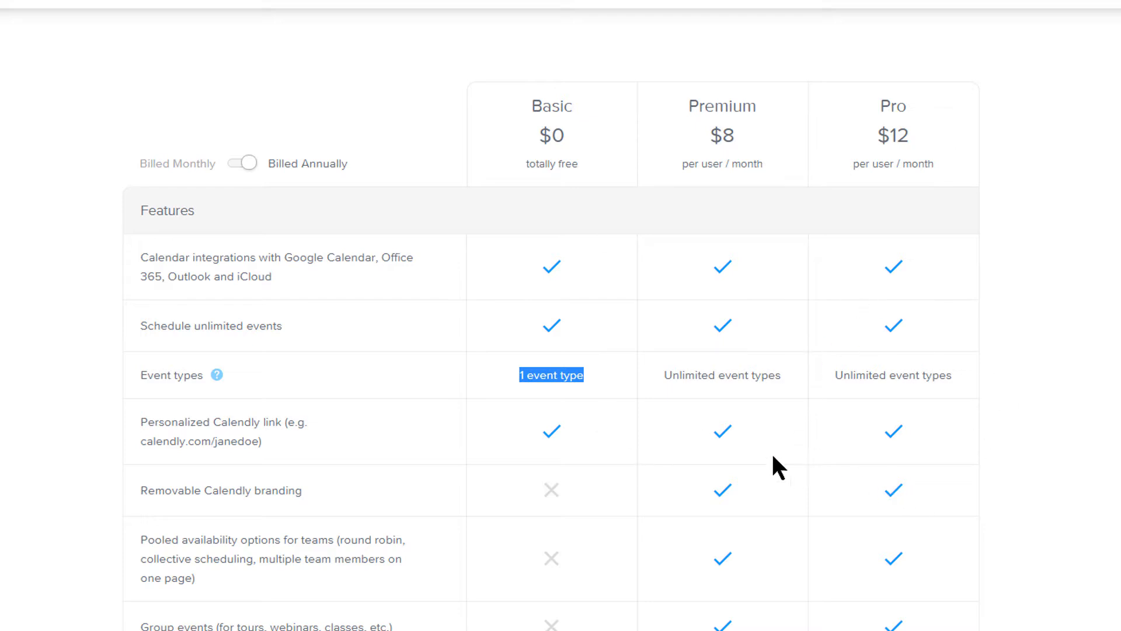
{"action": "scroll", "coordinate": [537, 398], "scroll_direction": "up", "scroll_amount": 4}
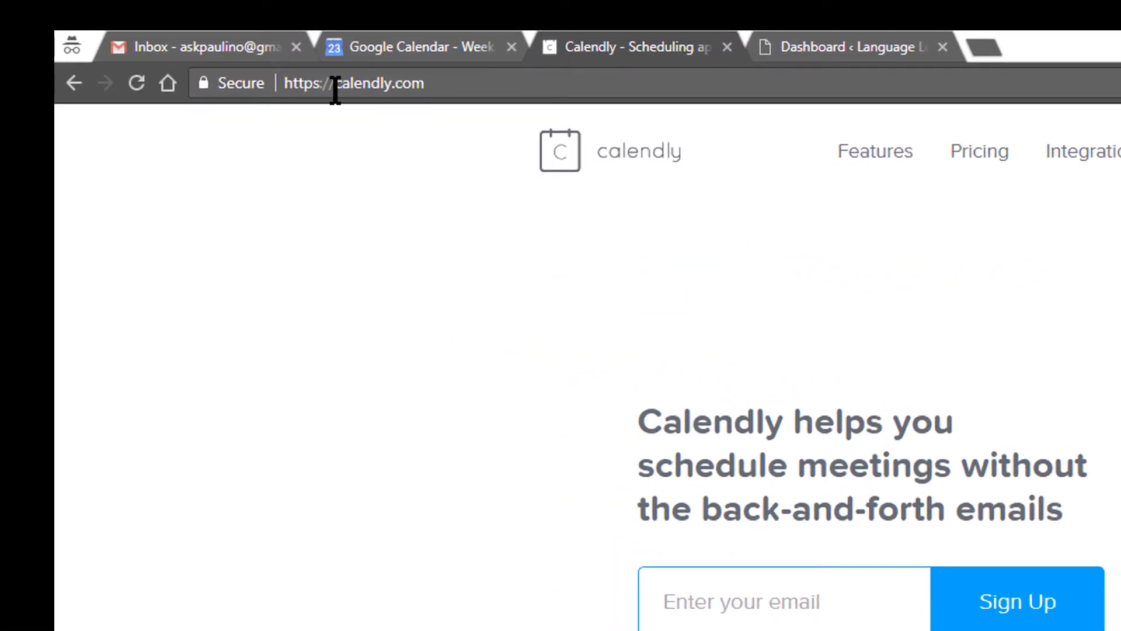
Go to the Features overview's Integrated section.
{"action": "left_click", "coordinate": [975, 155]}
{"action": "left_click", "coordinate": [897, 168]}
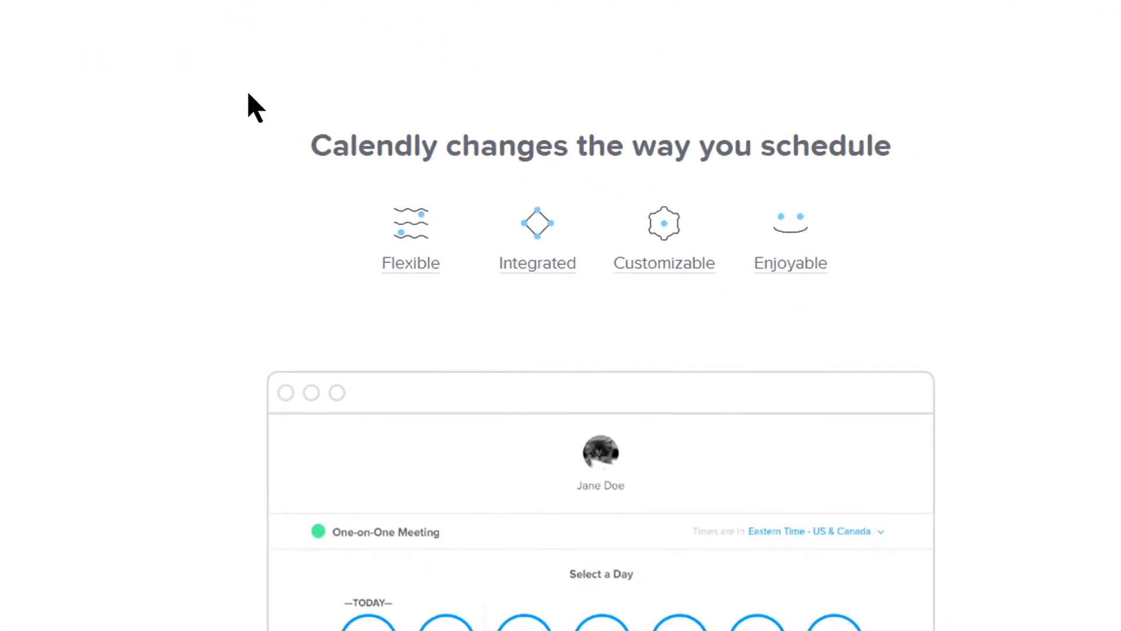
{"action": "left_click", "coordinate": [560, 268]}
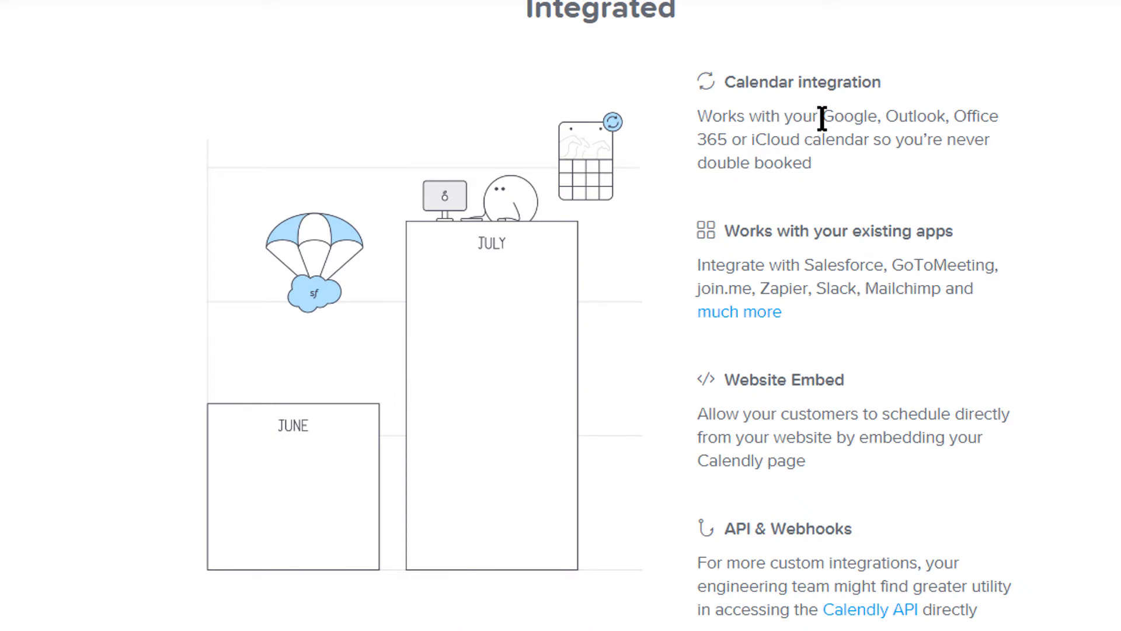
Highlight 'Google' under calendar integration, then bring up the 14 day Pro trial sign-up page.
{"action": "left_click_drag", "start_coordinate": [822, 116], "coordinate": [924, 165]}
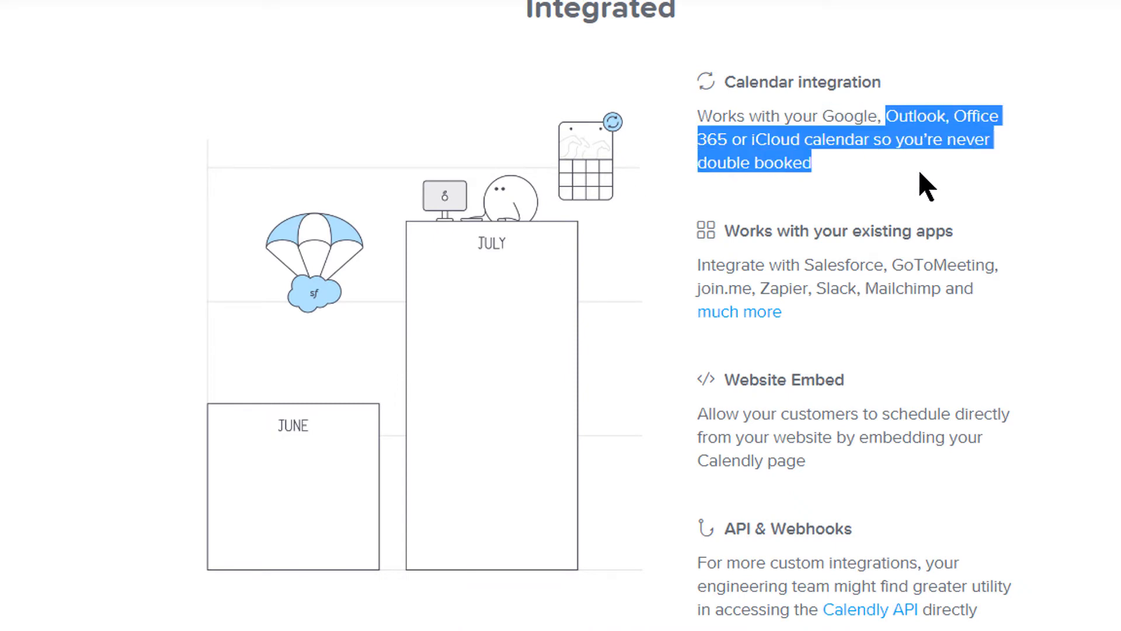
{"action": "left_click", "coordinate": [562, 68]}
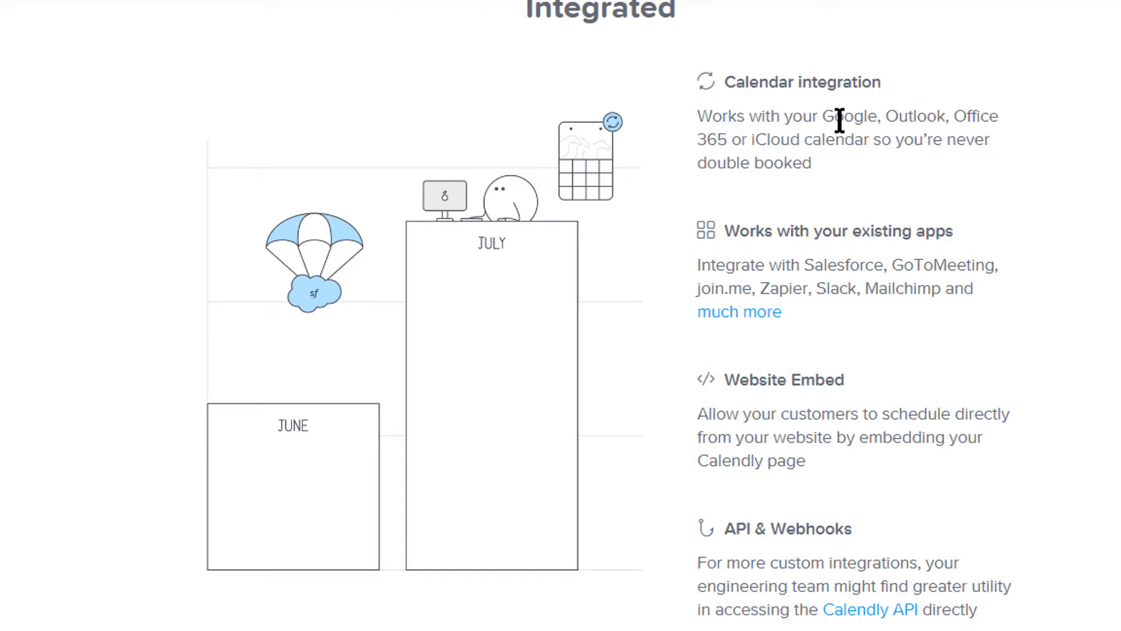
{"action": "left_click_drag", "start_coordinate": [824, 117], "coordinate": [871, 117]}
{"action": "left_click", "coordinate": [125, 87]}
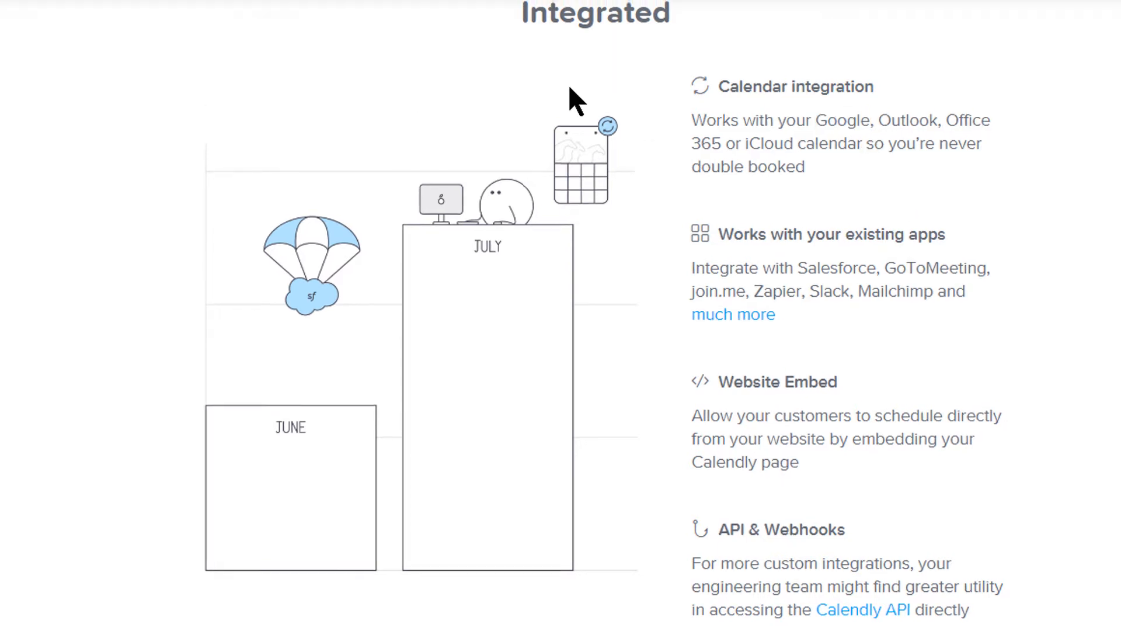
{"action": "left_click", "coordinate": [844, 45]}
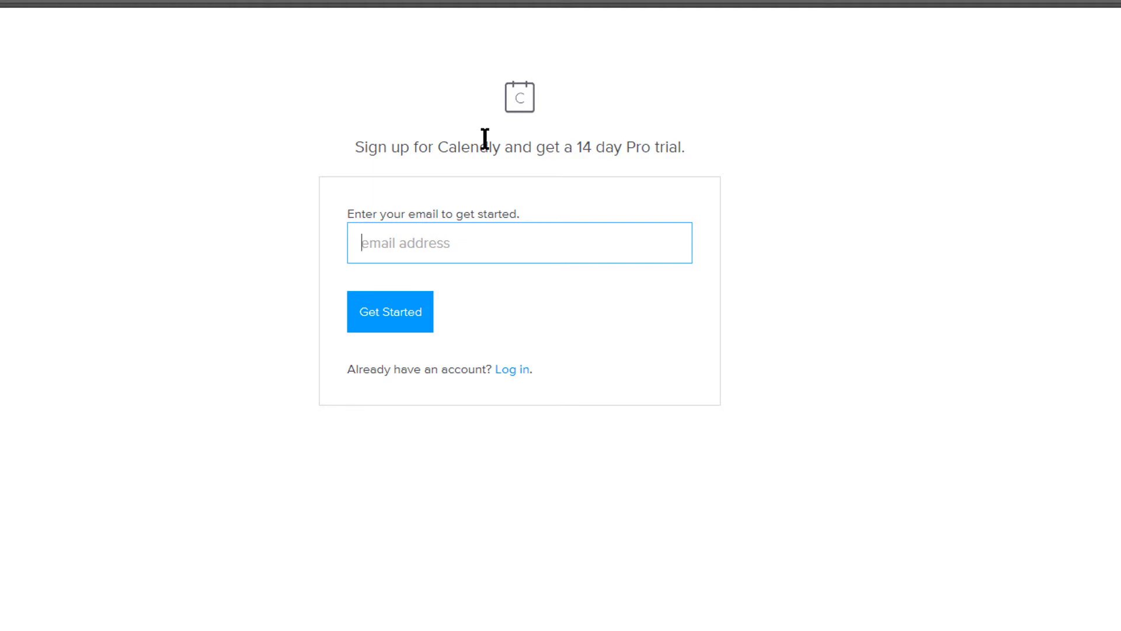
Highlight the 14 day Pro trial sign-up heading.
{"action": "left_click_drag", "start_coordinate": [356, 146], "coordinate": [741, 169]}
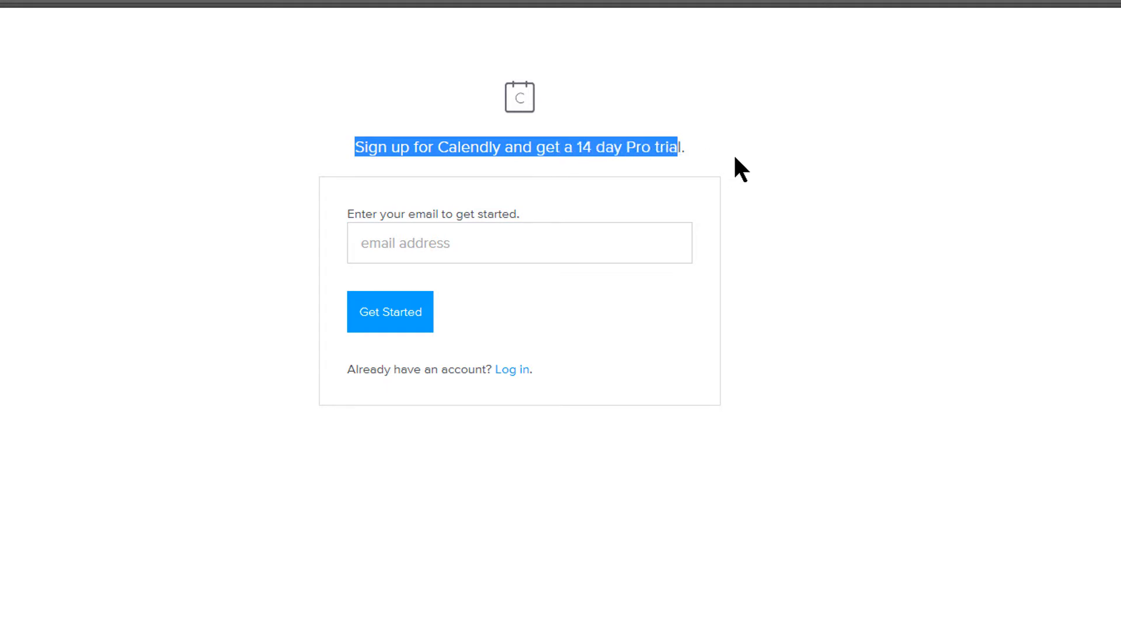
{"action": "left_click", "coordinate": [445, 161]}
{"action": "left_click_drag", "start_coordinate": [375, 146], "coordinate": [668, 147]}
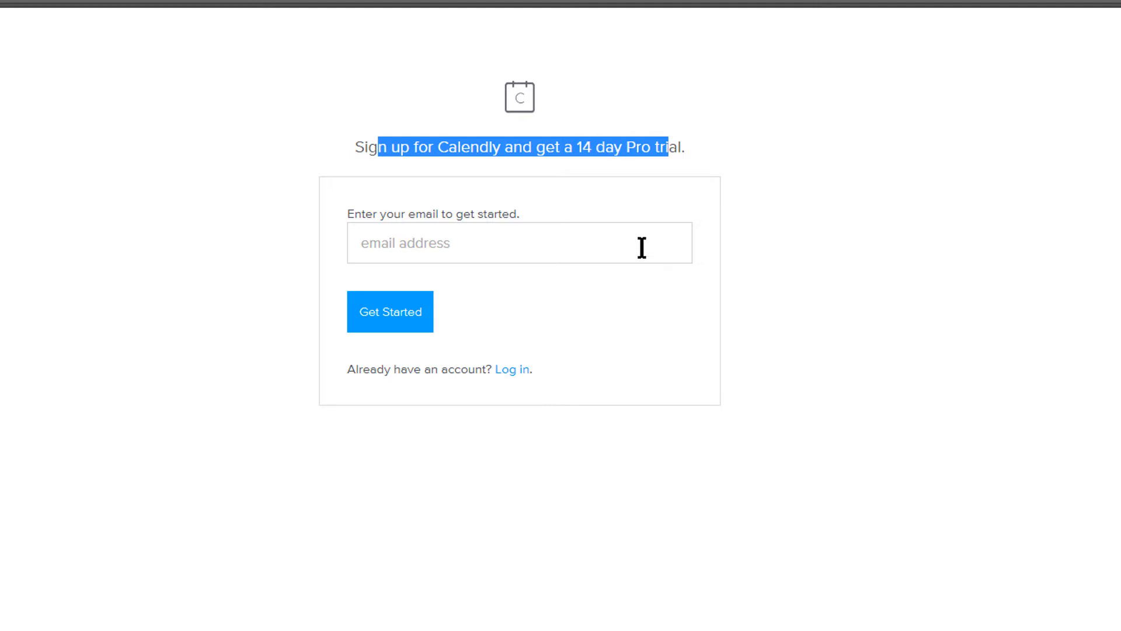
Enter the account e-mail address and submit it with Get Started.
{"action": "left_click", "coordinate": [604, 250]}
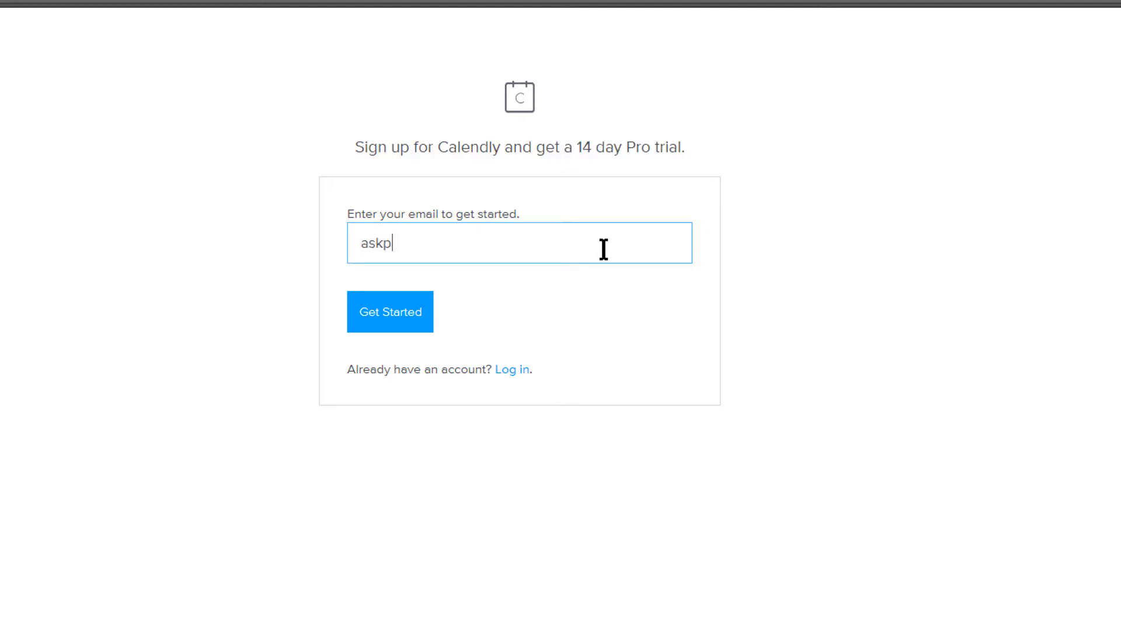
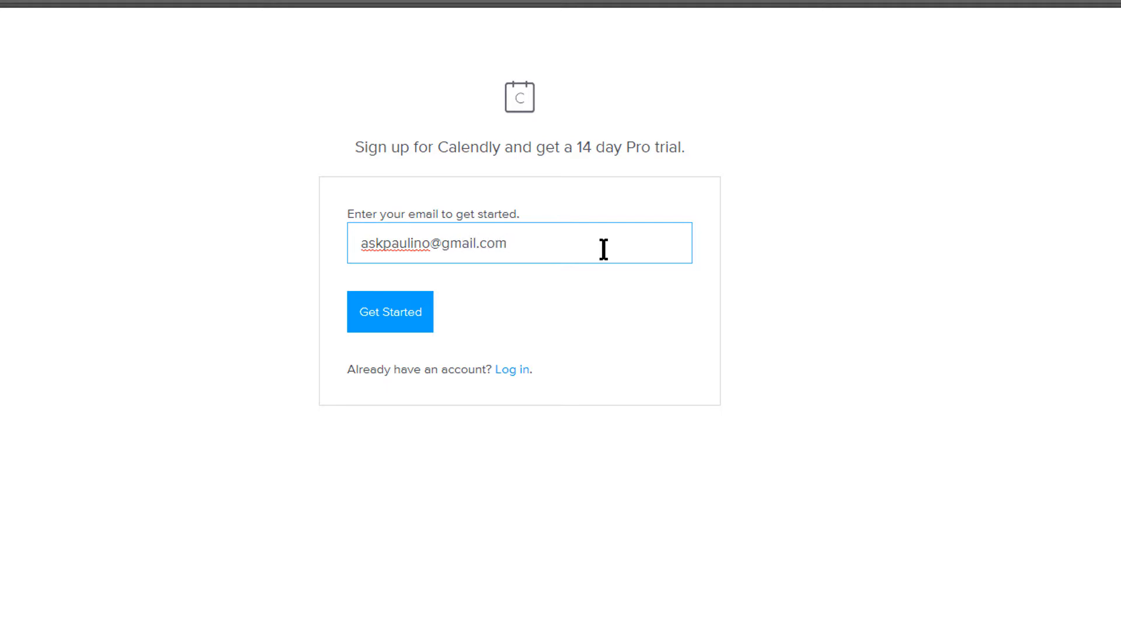
{"action": "left_click", "coordinate": [393, 318]}
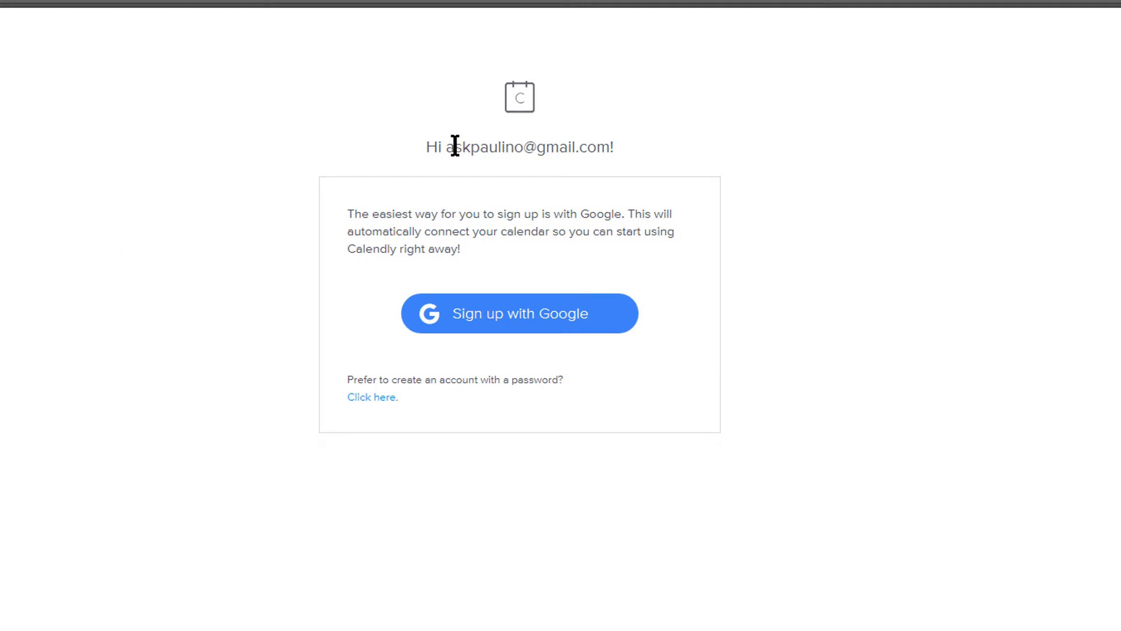
{"action": "left_click_drag", "start_coordinate": [455, 146], "coordinate": [601, 148]}
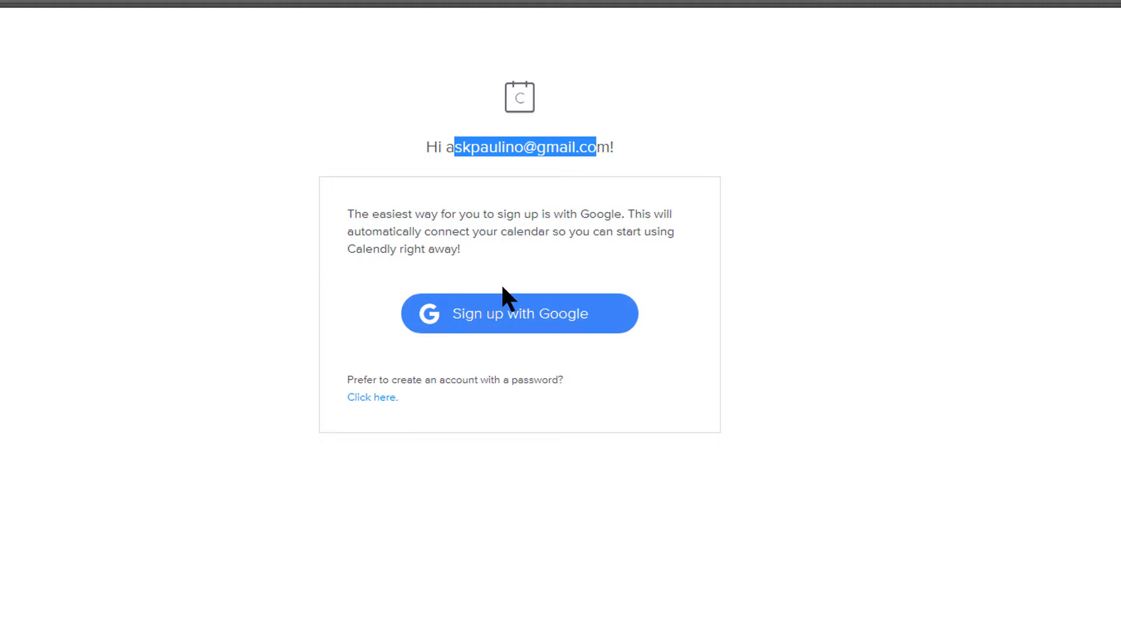
Sign up with Google, allow calendar access, and keep the link, Central Time and English defaults.
{"action": "left_click", "coordinate": [513, 327]}
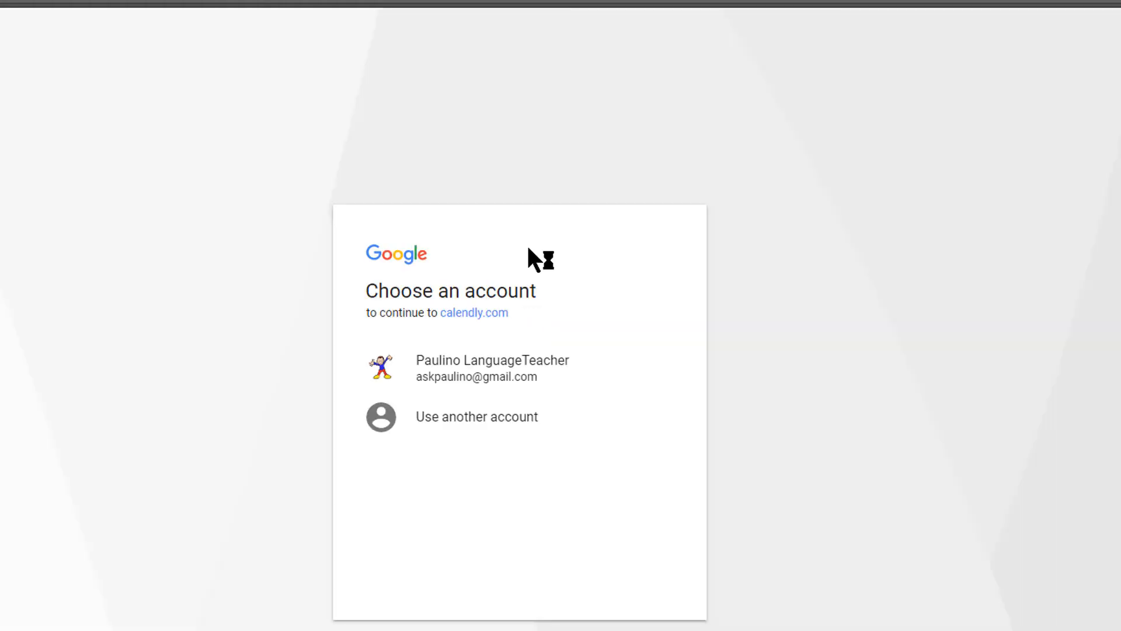
{"action": "left_click", "coordinate": [495, 374]}
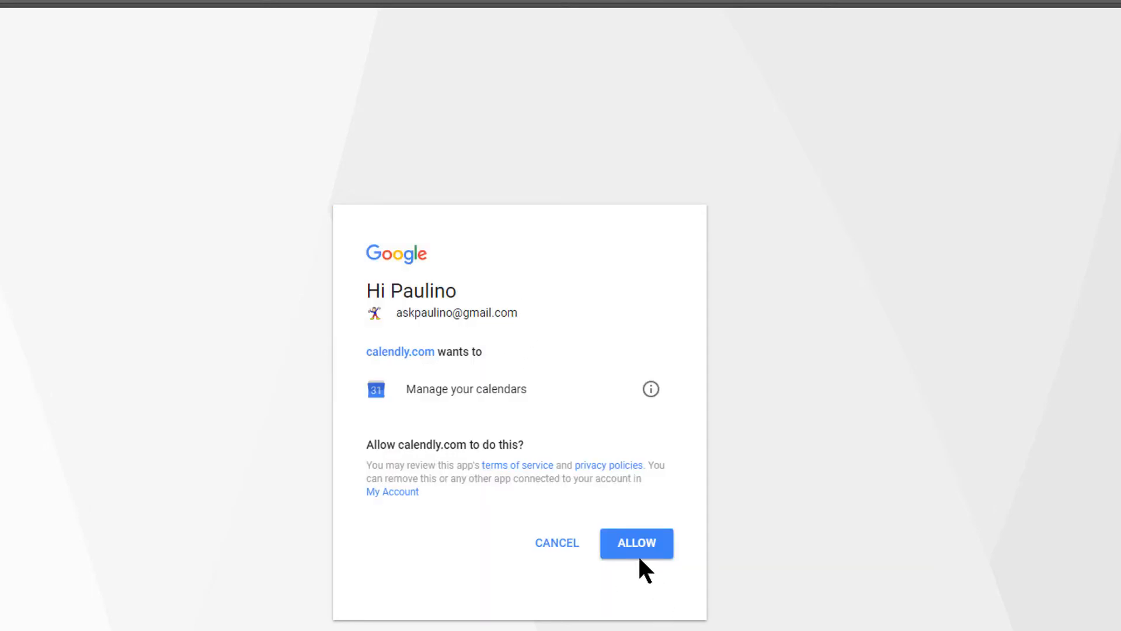
{"action": "left_click", "coordinate": [640, 552]}
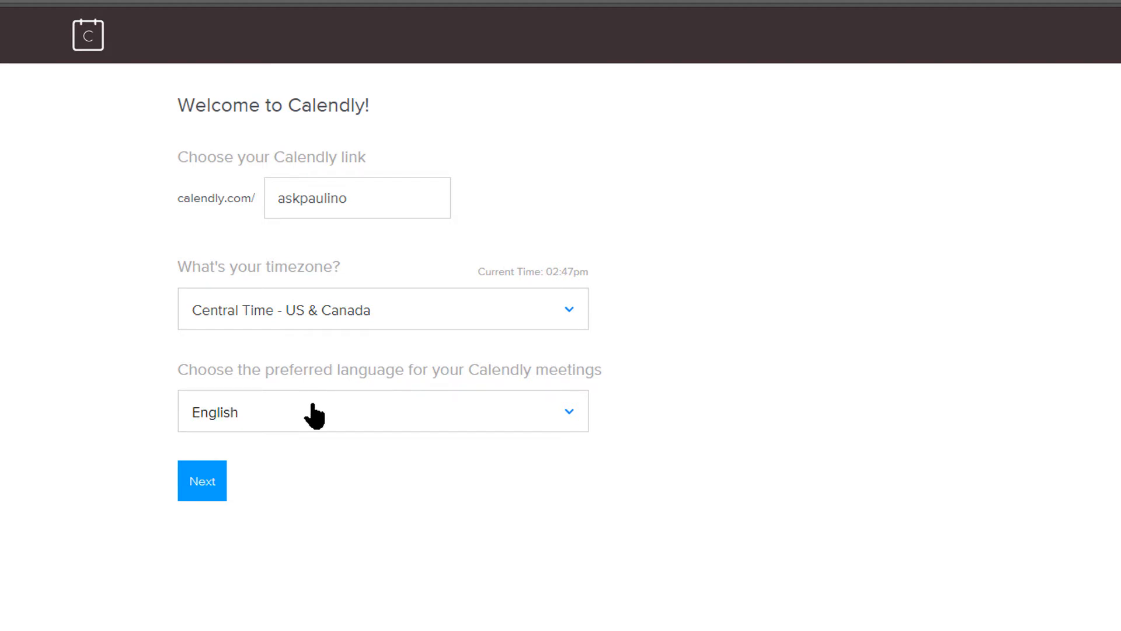
{"action": "left_click_drag", "start_coordinate": [278, 204], "coordinate": [410, 198]}
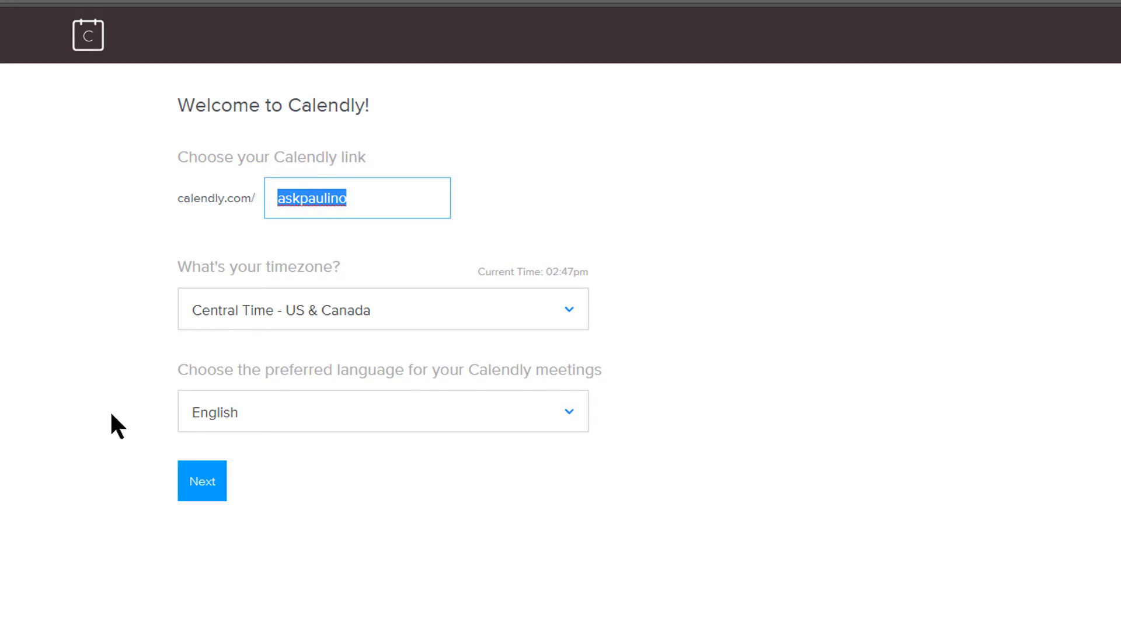
{"action": "left_click", "coordinate": [207, 489]}
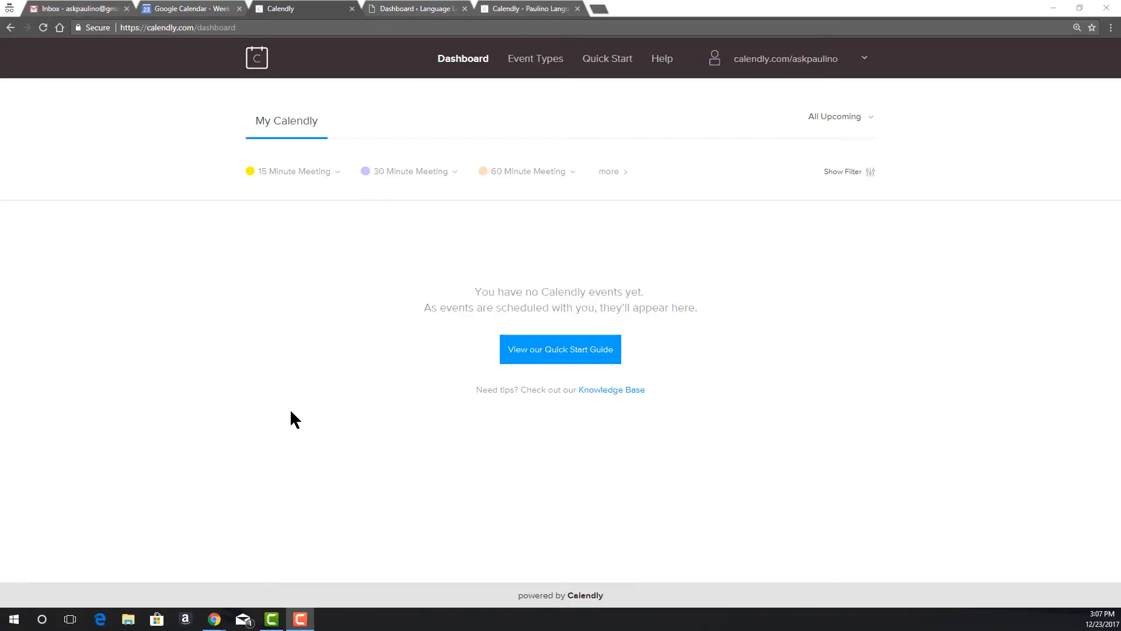
Check Billing for the Pro trial status and later free-plan downgrade, then view Event Types.
{"action": "left_click", "coordinate": [790, 62]}
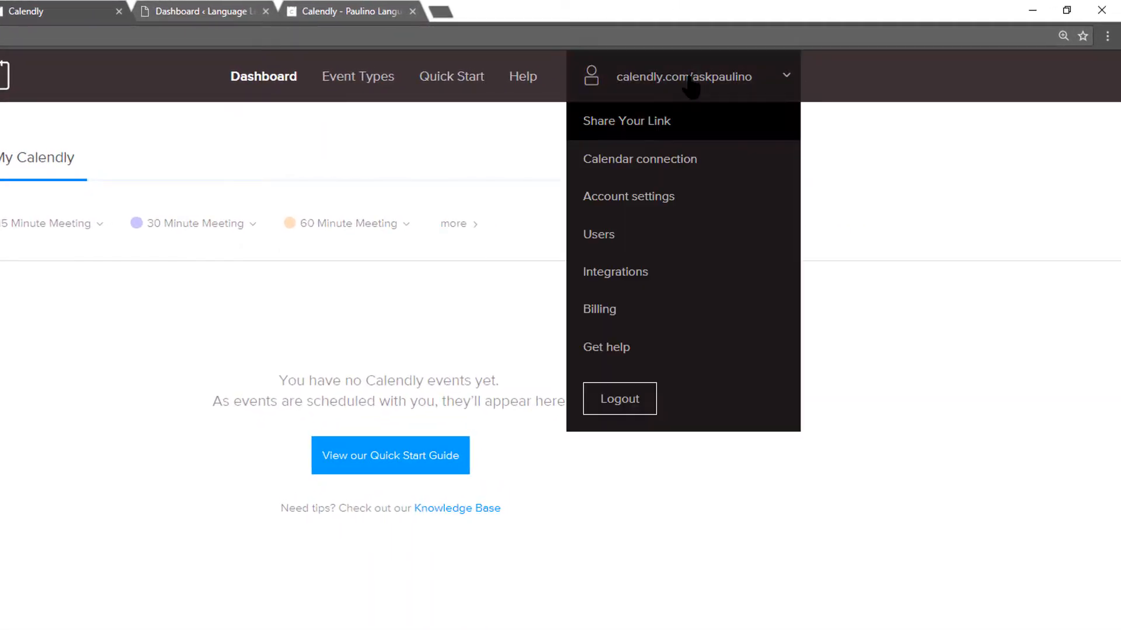
{"action": "left_click", "coordinate": [642, 308]}
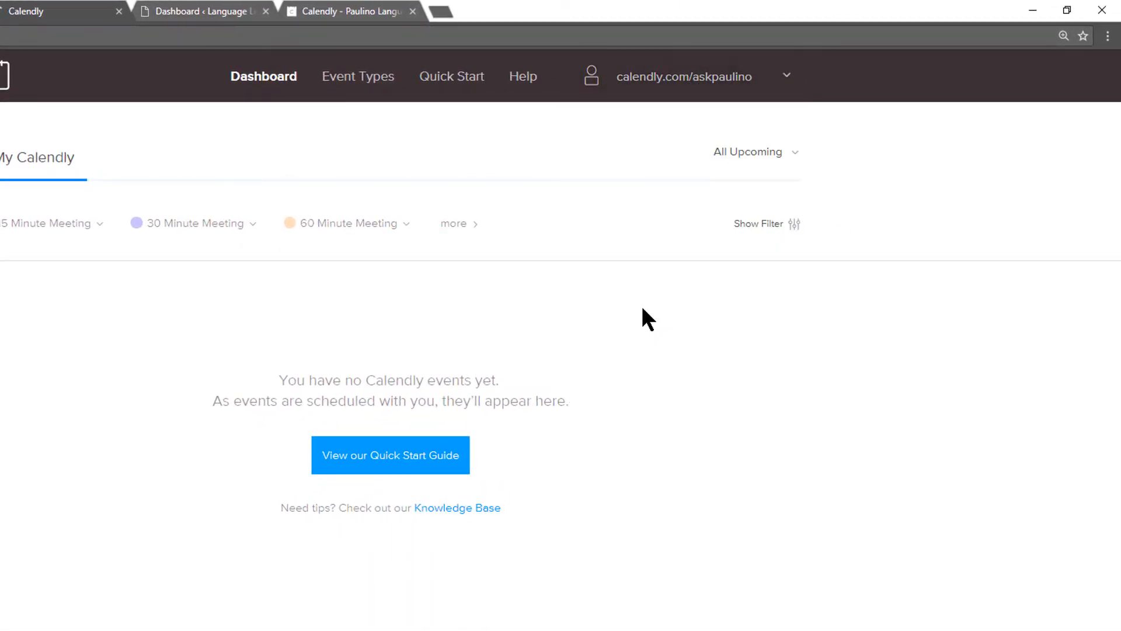
{"action": "left_click_drag", "start_coordinate": [460, 231], "coordinate": [545, 242]}
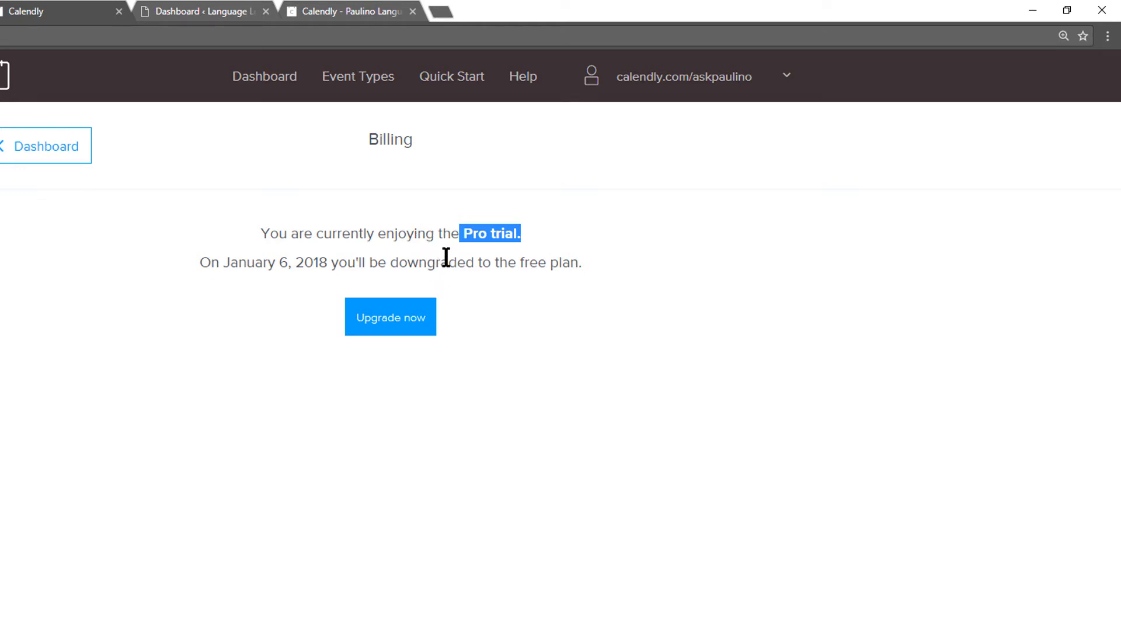
{"action": "left_click_drag", "start_coordinate": [446, 257], "coordinate": [573, 261]}
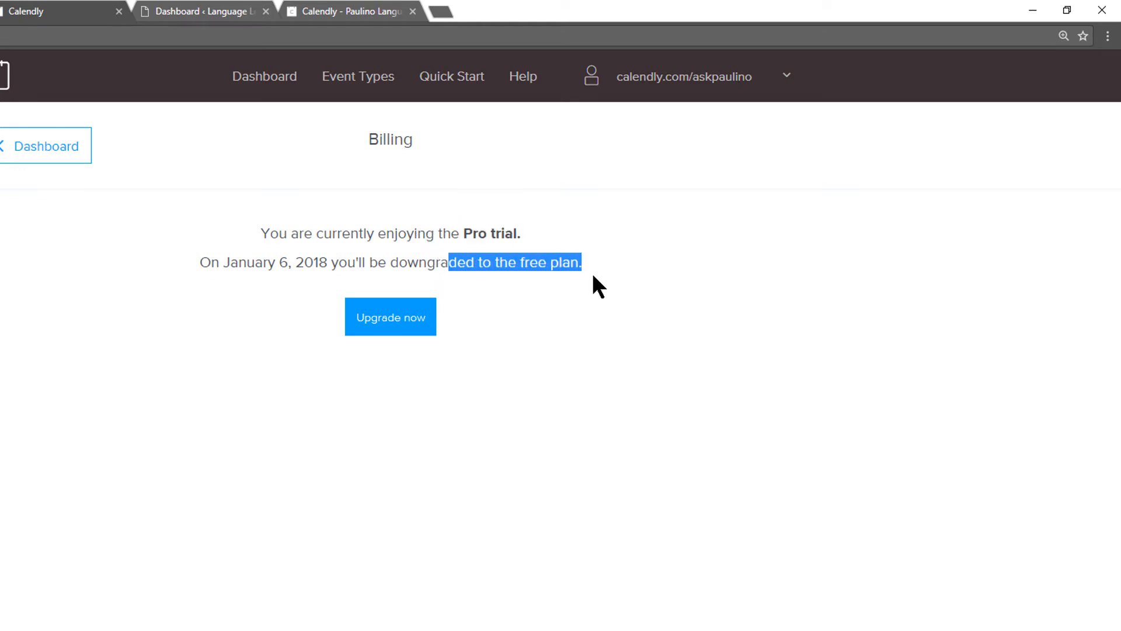
{"action": "left_click", "coordinate": [549, 79]}
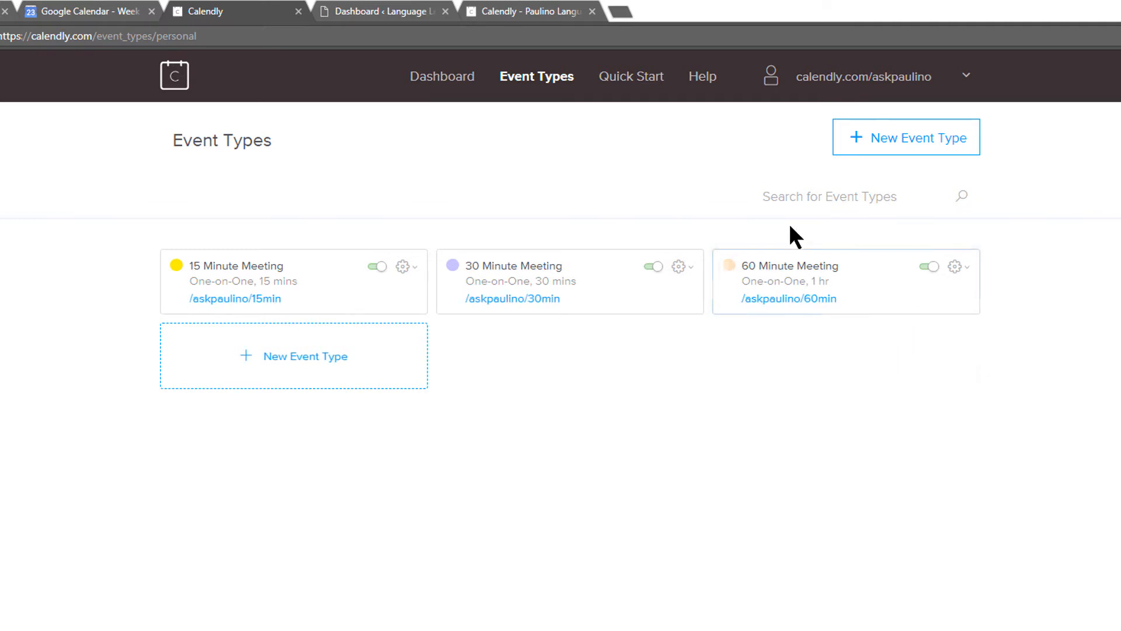
Switch off the 30 and 15 Minute Meetings and open the 60 Minute Meeting for editing.
{"action": "left_click", "coordinate": [649, 267]}
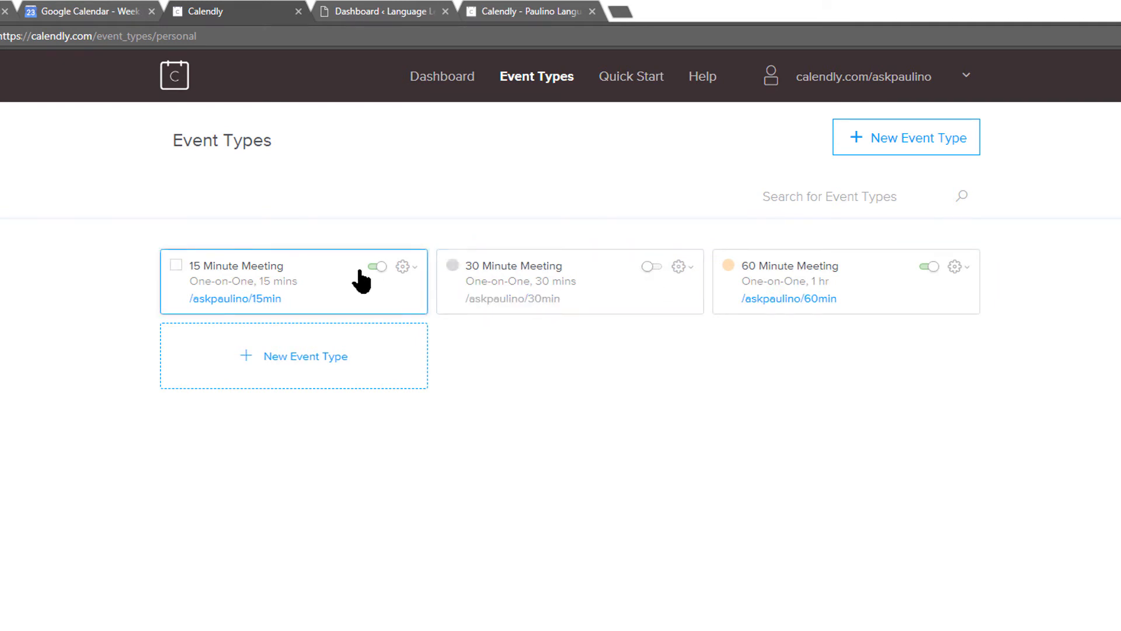
{"action": "left_click", "coordinate": [377, 268]}
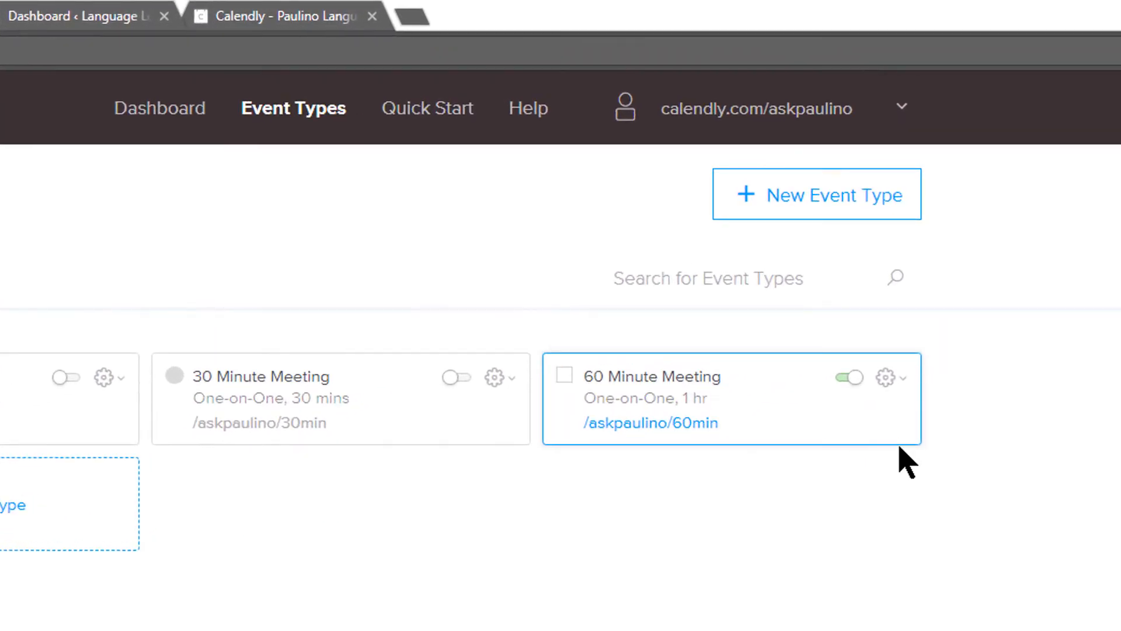
{"action": "left_click", "coordinate": [886, 379]}
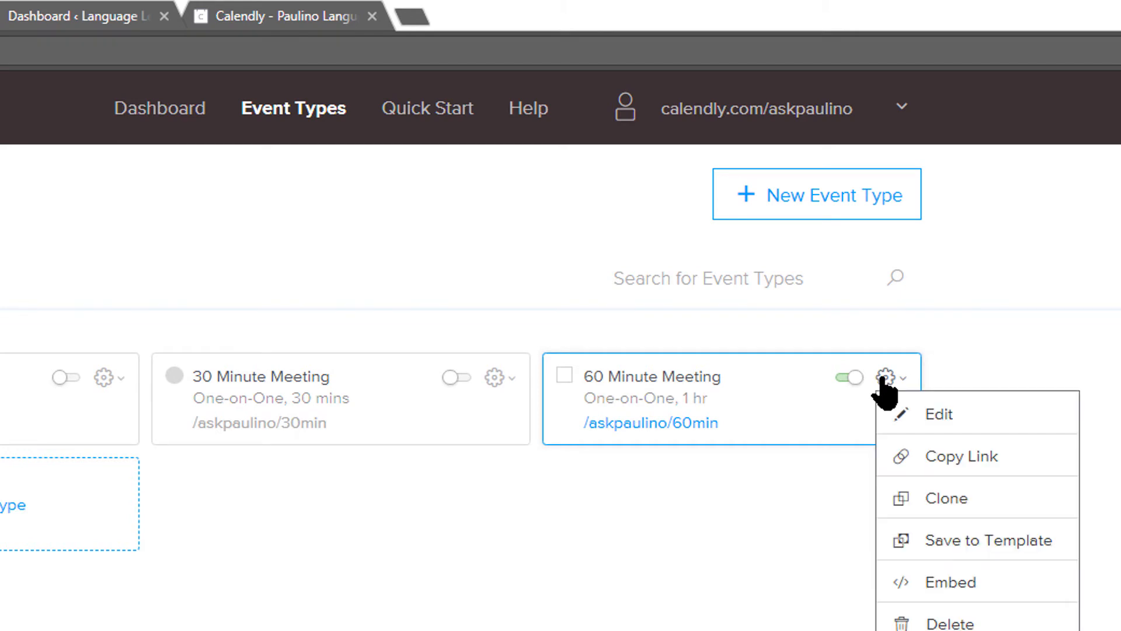
{"action": "left_click", "coordinate": [952, 418]}
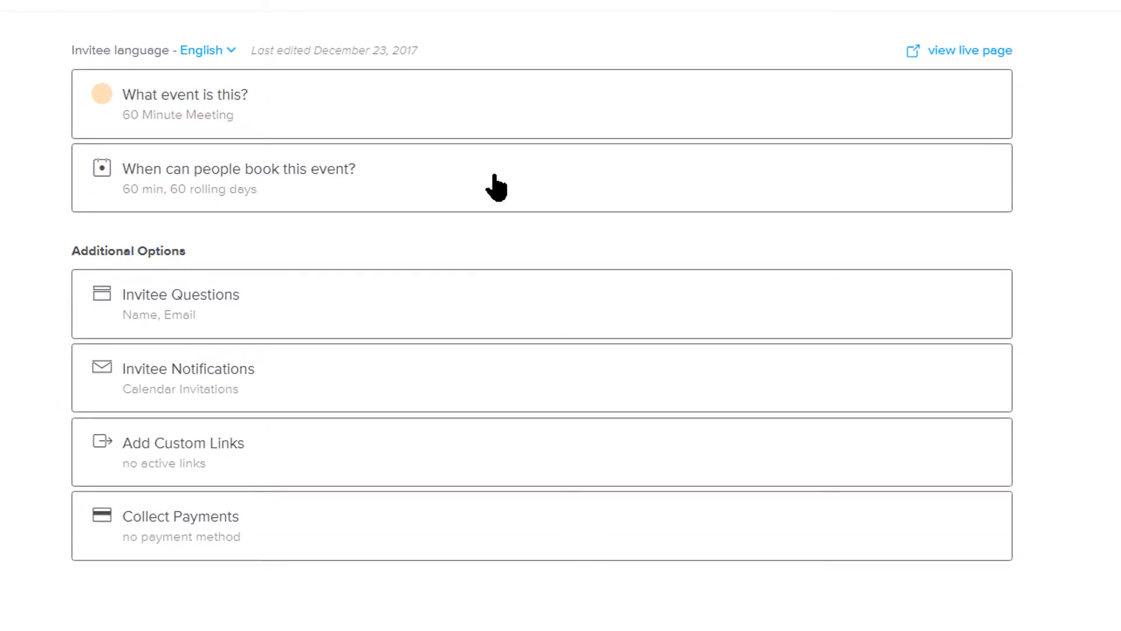
Expand the event details and booking settings to view the 9:00a–5:00p weekday availability.
{"action": "left_click", "coordinate": [484, 98]}
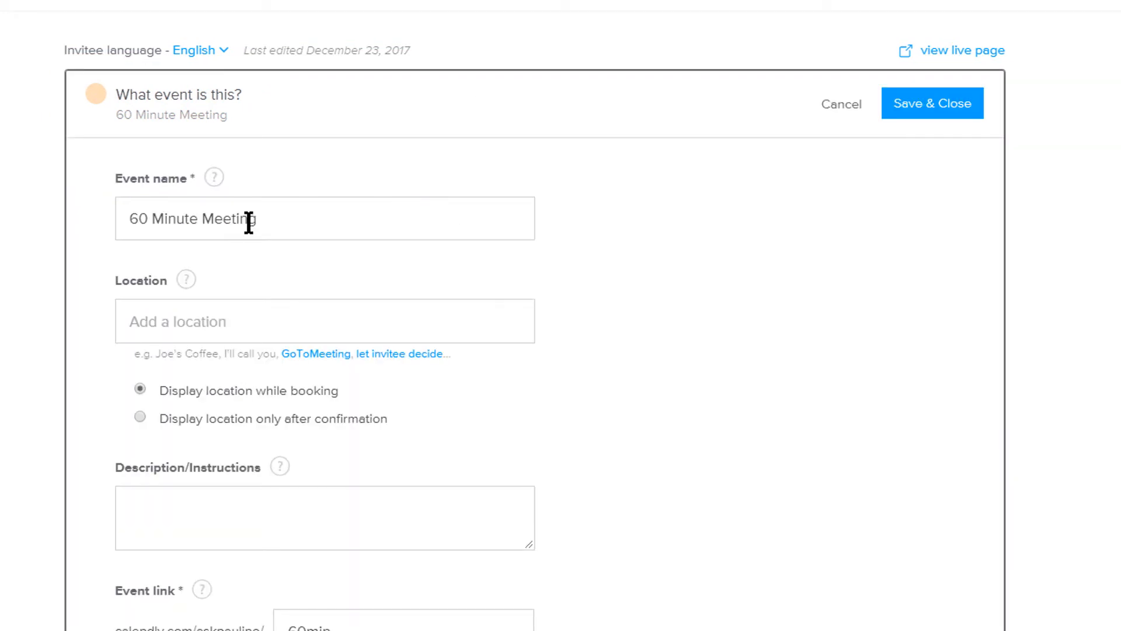
{"action": "scroll", "coordinate": [408, 333], "scroll_direction": "down", "scroll_amount": 2}
{"action": "left_click", "coordinate": [135, 239]}
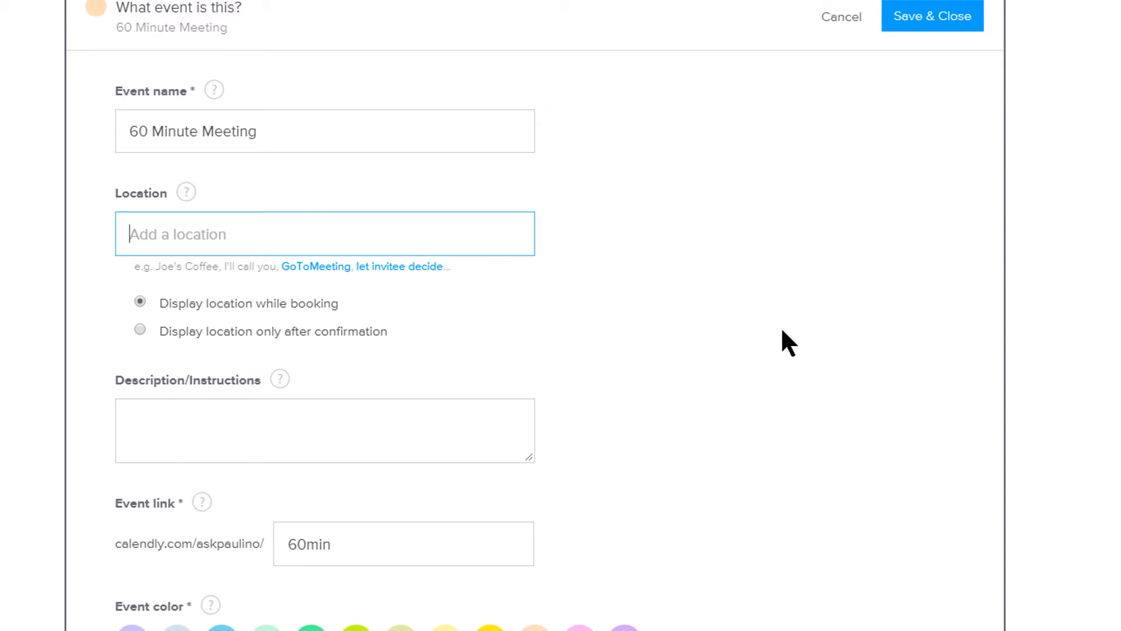
{"action": "scroll", "coordinate": [777, 325], "scroll_direction": "down", "scroll_amount": 9}
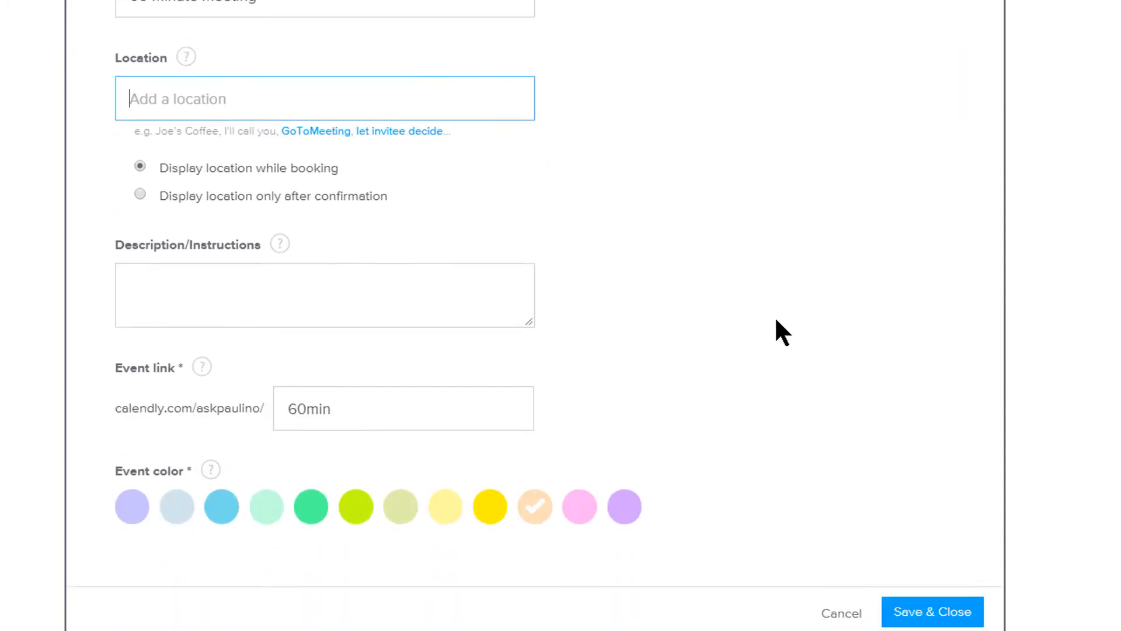
{"action": "left_click", "coordinate": [422, 293]}
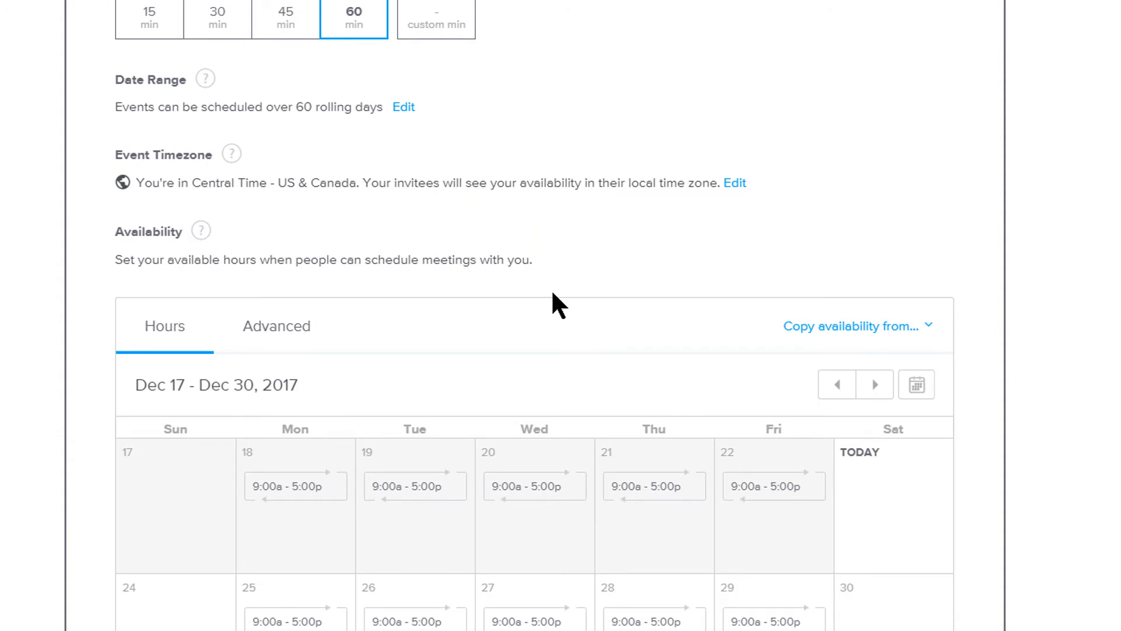
{"action": "scroll", "coordinate": [552, 293], "scroll_direction": "down", "scroll_amount": 5}
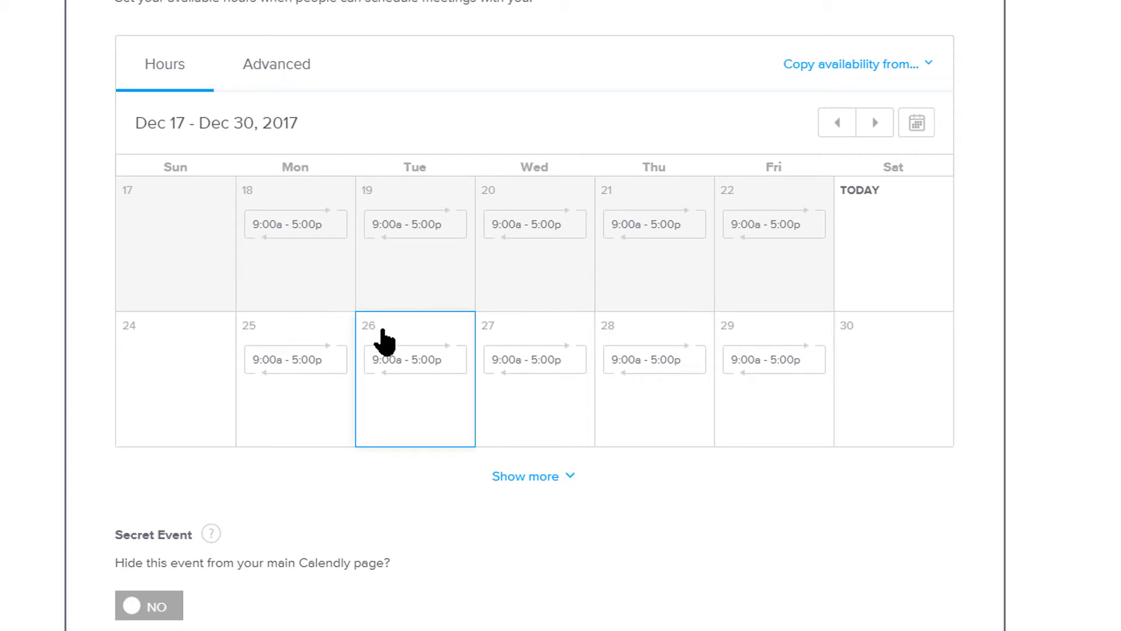
{"action": "scroll", "coordinate": [520, 335], "scroll_direction": "up", "scroll_amount": 9}
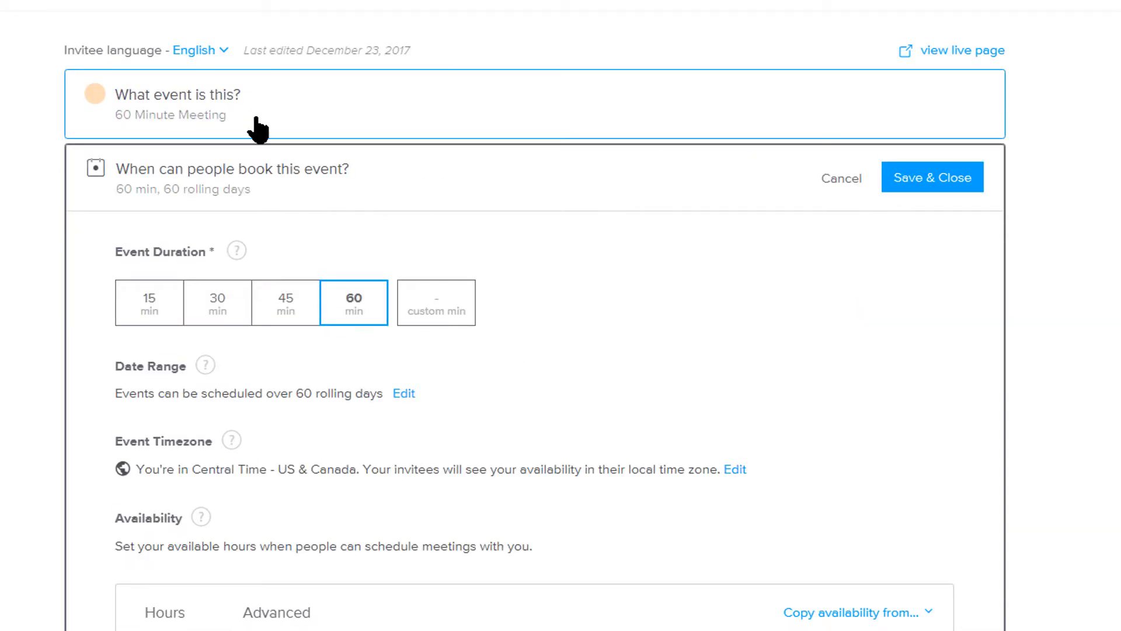
{"action": "scroll", "coordinate": [741, 353], "scroll_direction": "down", "scroll_amount": 9}
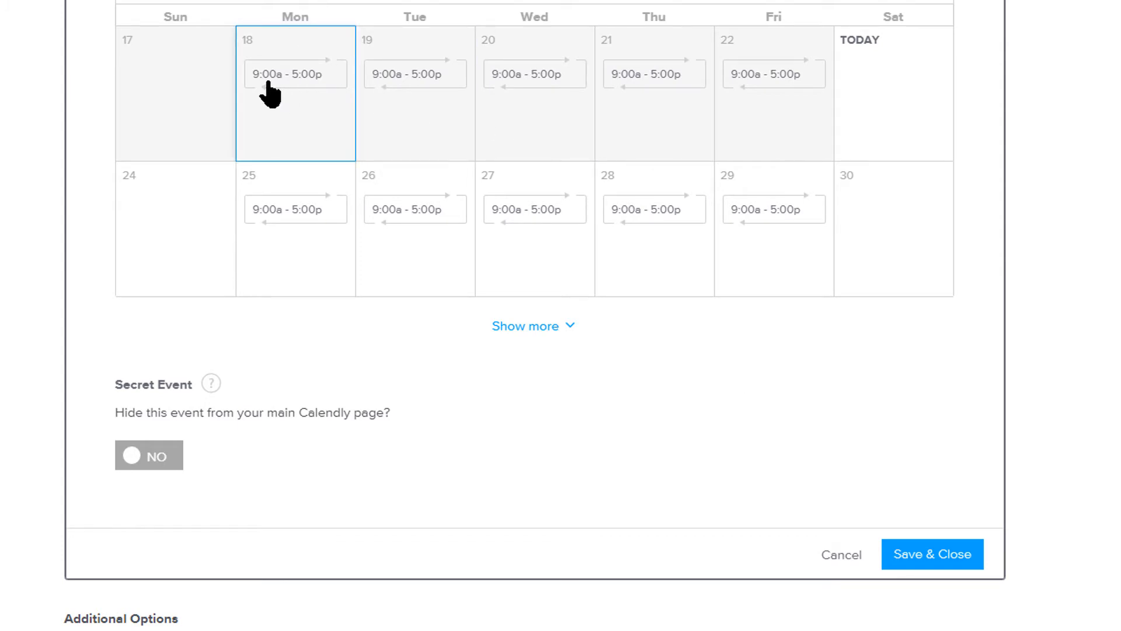
{"action": "scroll", "coordinate": [371, 108], "scroll_direction": "up", "scroll_amount": 3}
Change Monday's hours to 9:00 am–9:00 pm and apply them to Tuesdays through Fridays.
{"action": "left_click", "coordinate": [304, 239]}
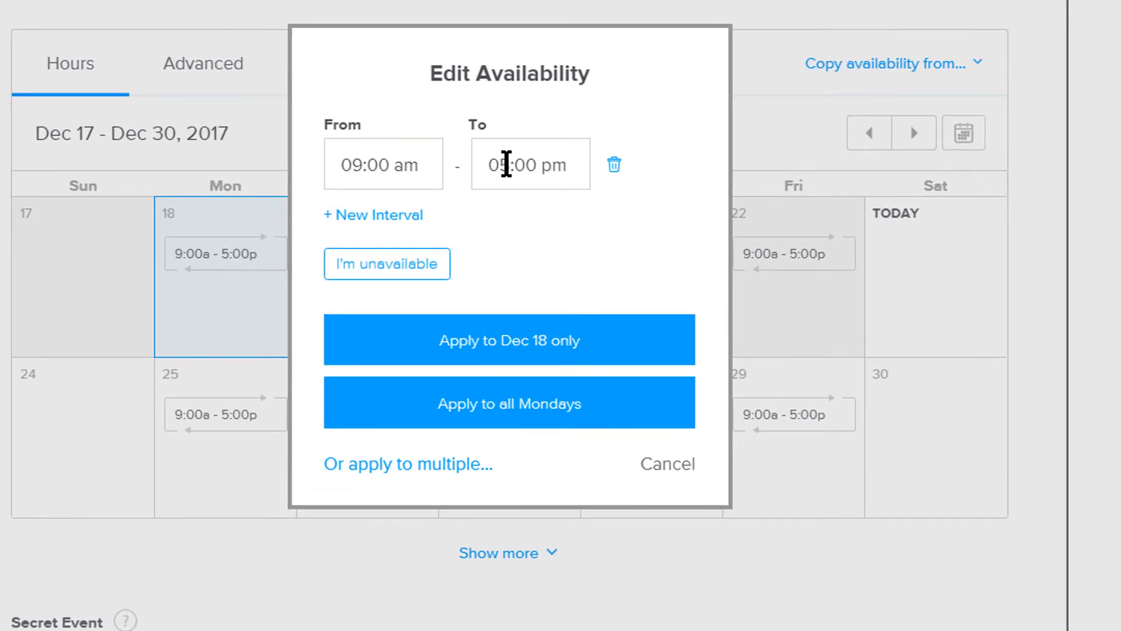
{"action": "left_click", "coordinate": [507, 164]}
{"action": "type", "text": "9"}
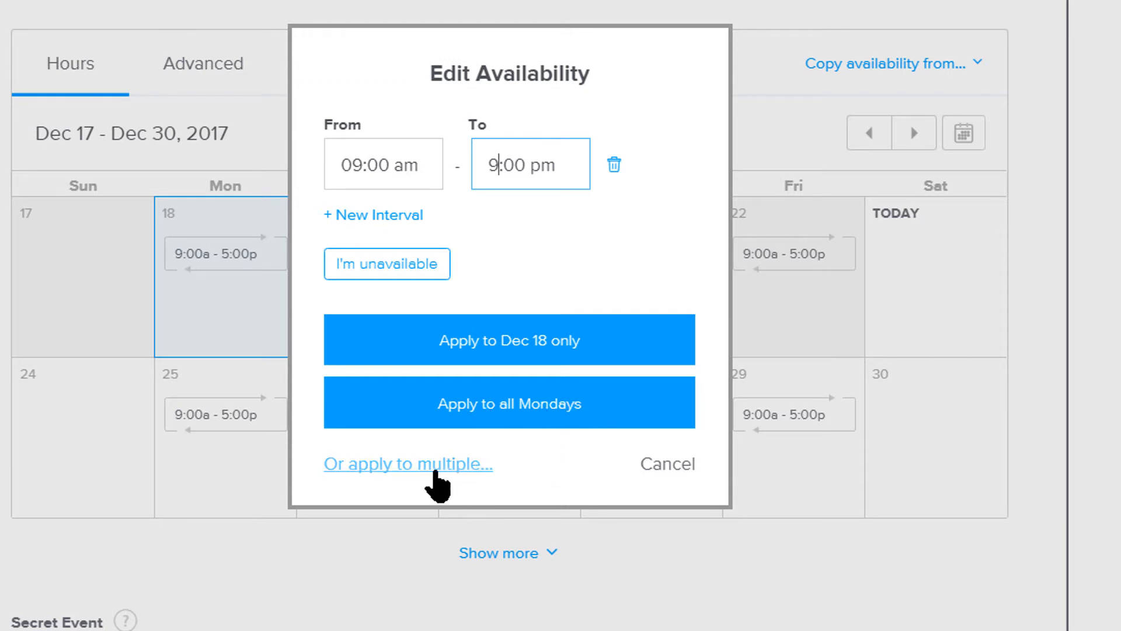
{"action": "left_click", "coordinate": [430, 470]}
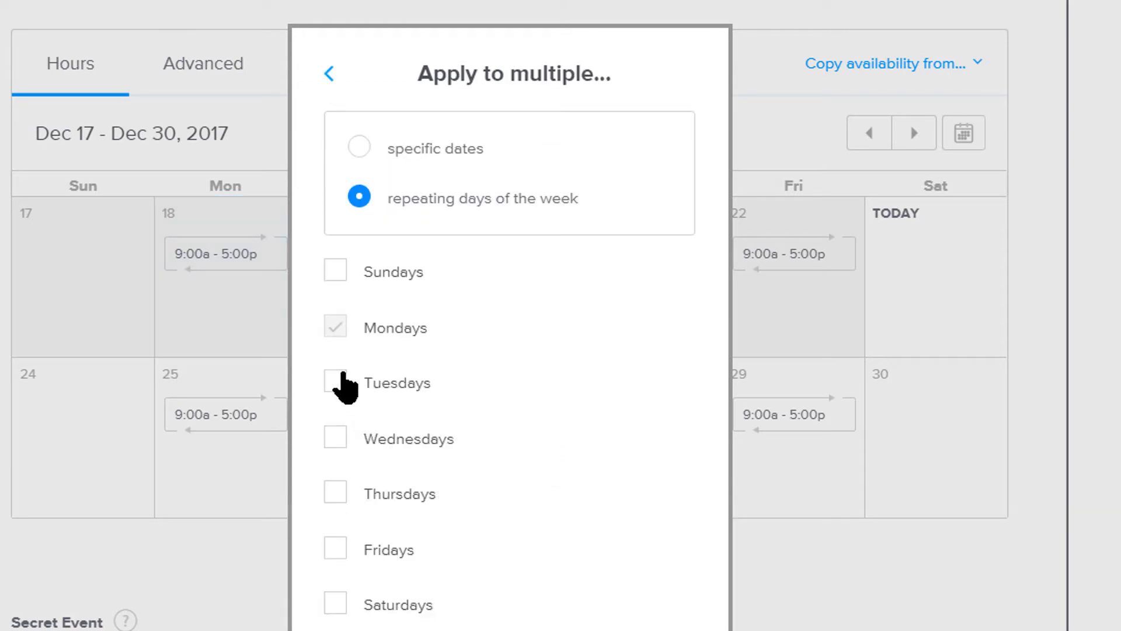
{"action": "left_click", "coordinate": [337, 385]}
{"action": "left_click", "coordinate": [338, 442]}
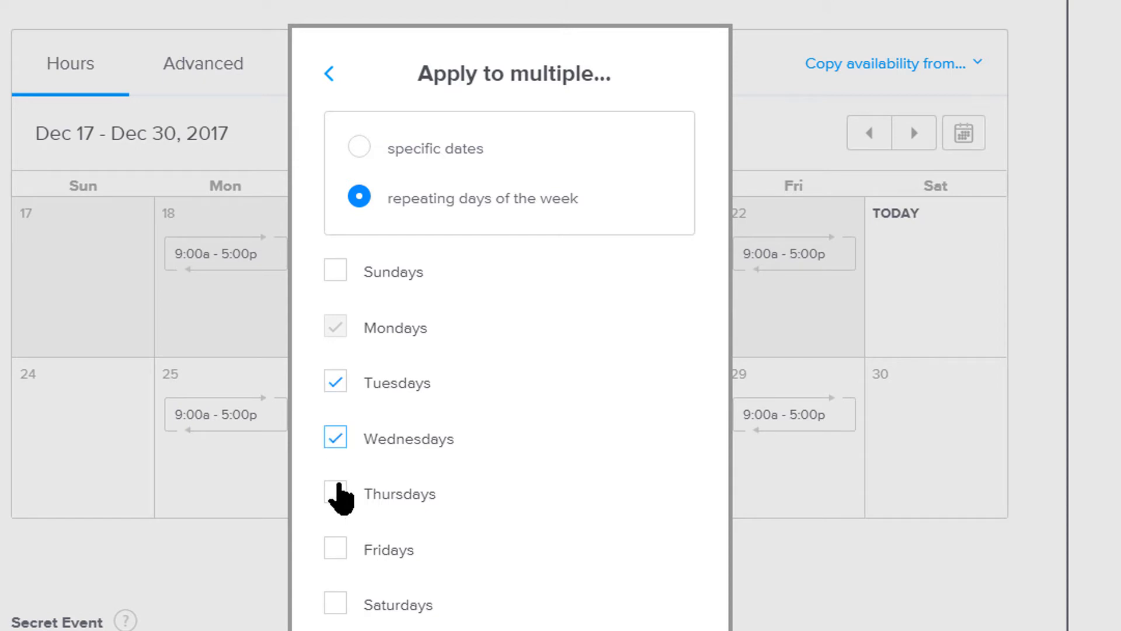
{"action": "left_click", "coordinate": [339, 495]}
{"action": "left_click", "coordinate": [337, 546]}
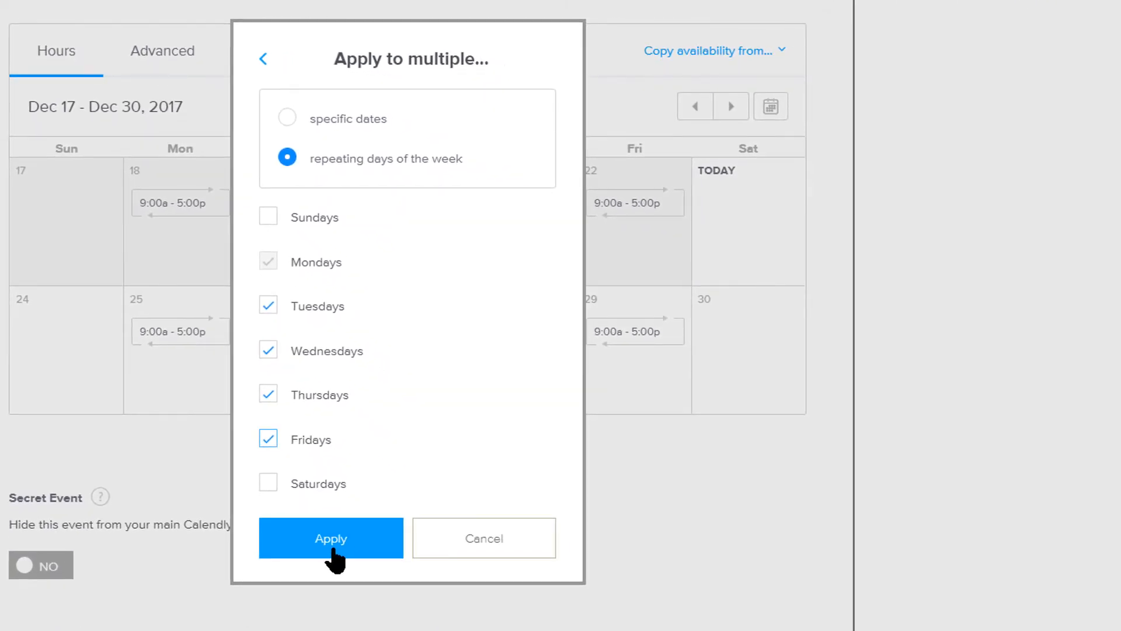
{"action": "left_click", "coordinate": [331, 539]}
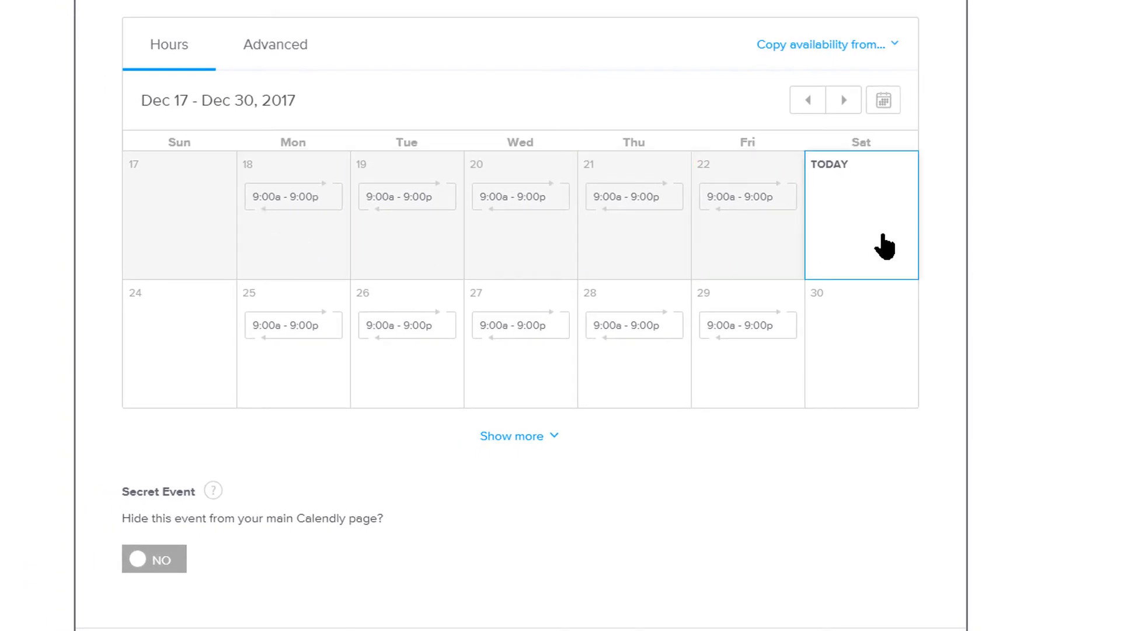
Add a 10:00 am–2:00 pm interval on Saturday and apply it to all Saturdays.
{"action": "left_click", "coordinate": [863, 226]}
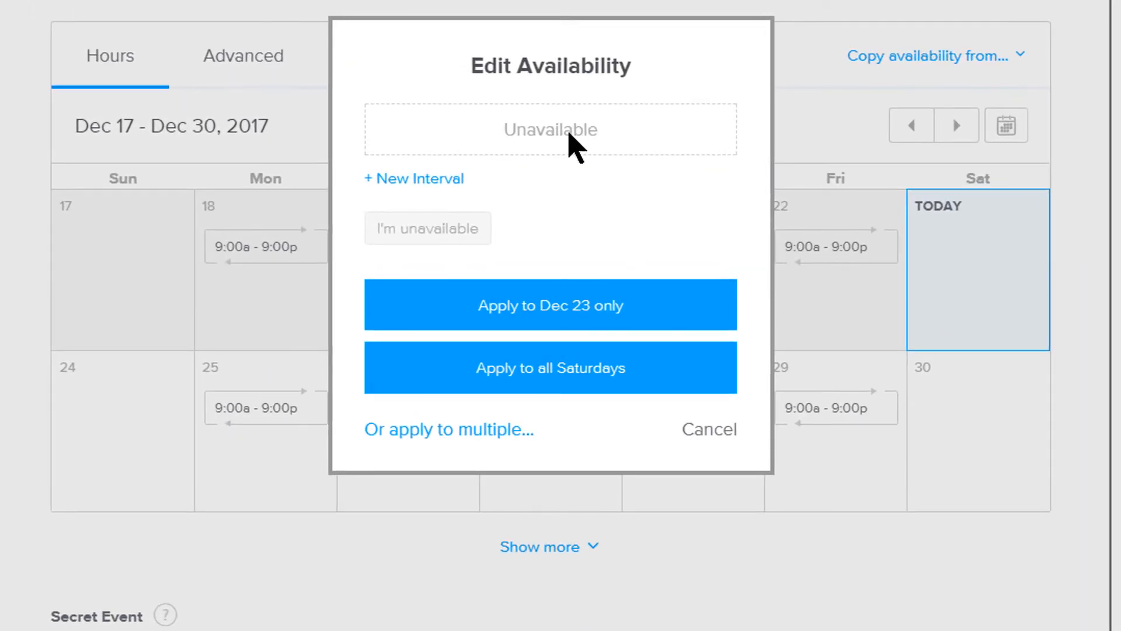
{"action": "left_click", "coordinate": [441, 179]}
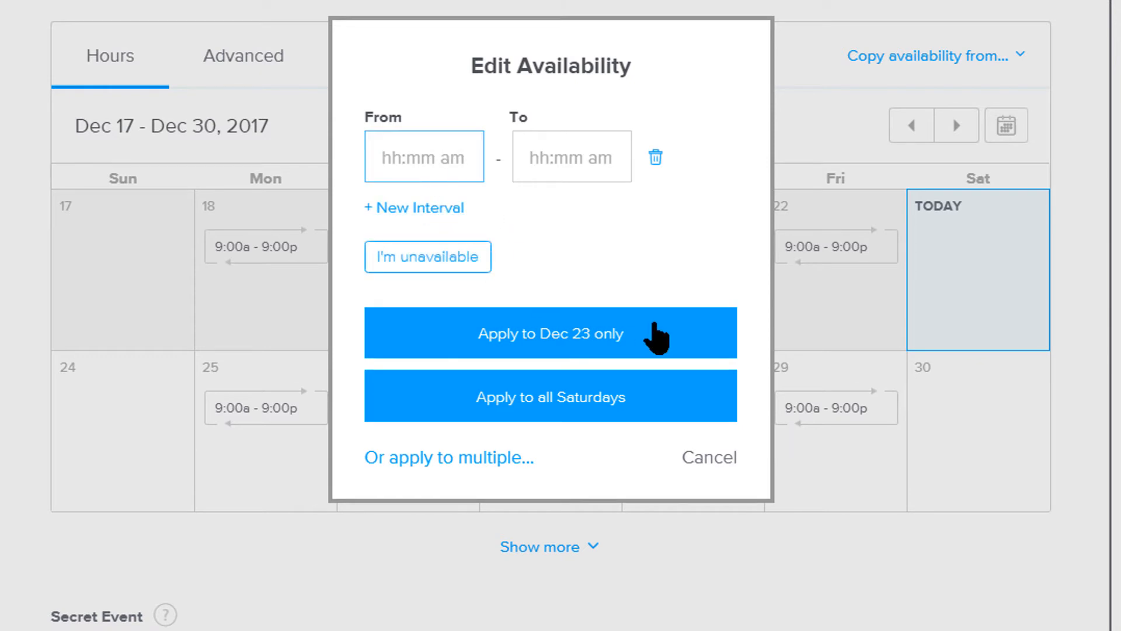
{"action": "type", "text": "10"}
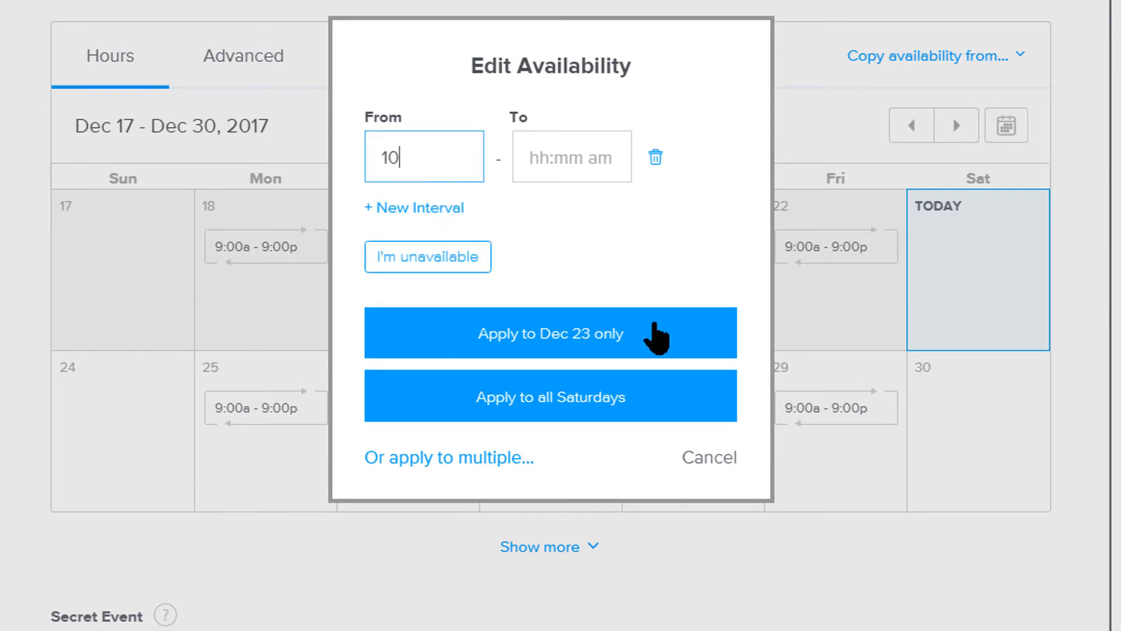
{"action": "type", "text": ":00 am"}
{"action": "key", "text": "Tab"}
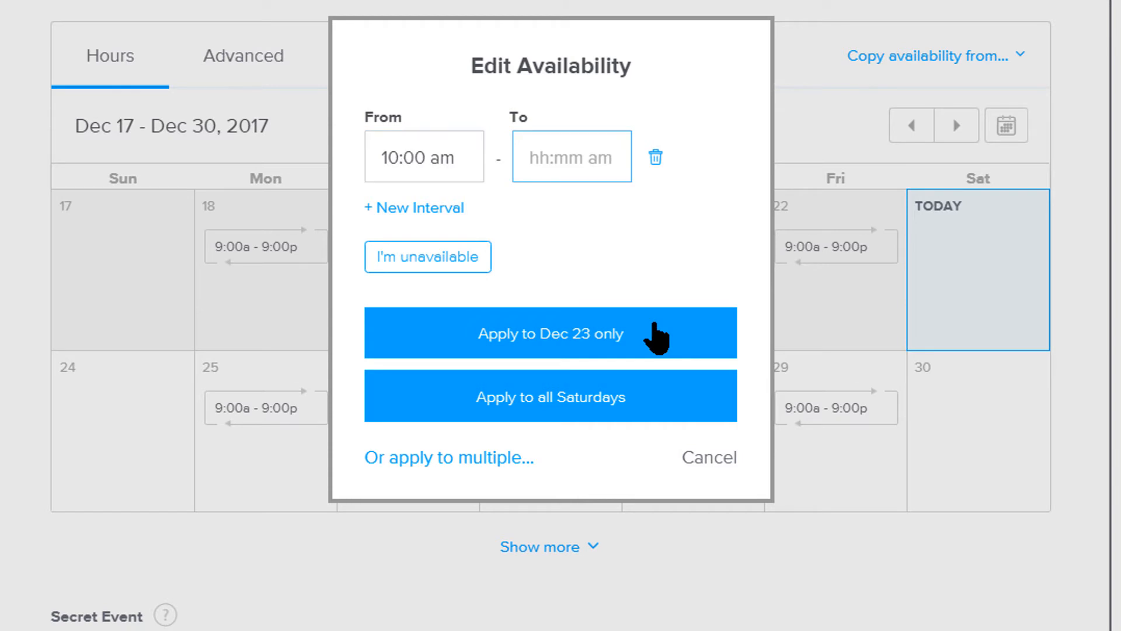
{"action": "type", "text": "2:00 "}
{"action": "type", "text": "pm"}
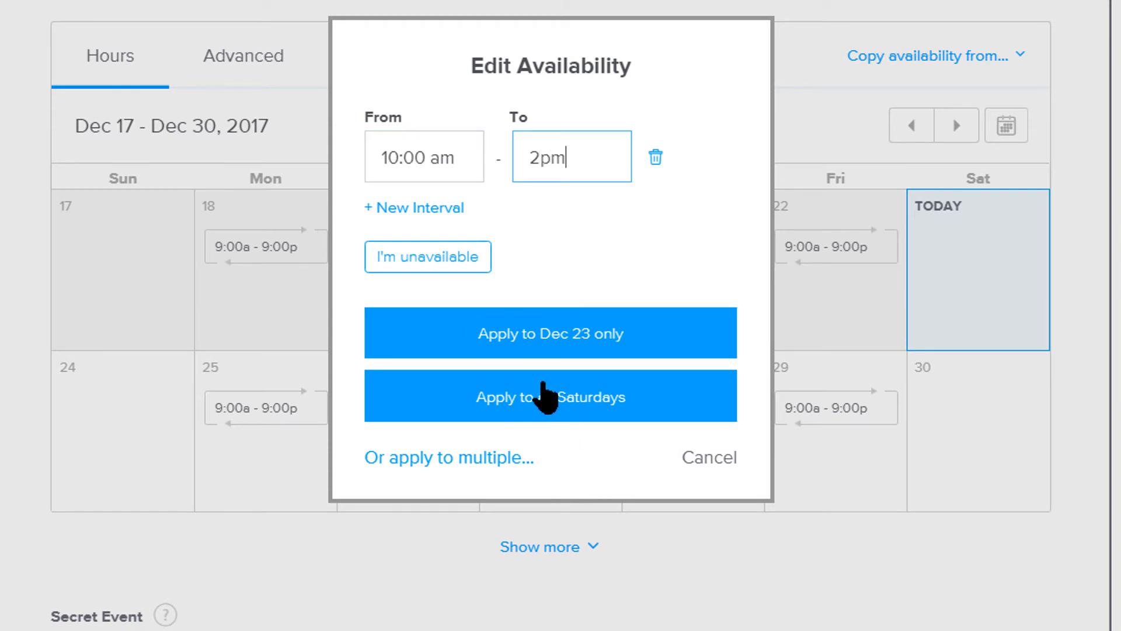
{"action": "left_click", "coordinate": [551, 392]}
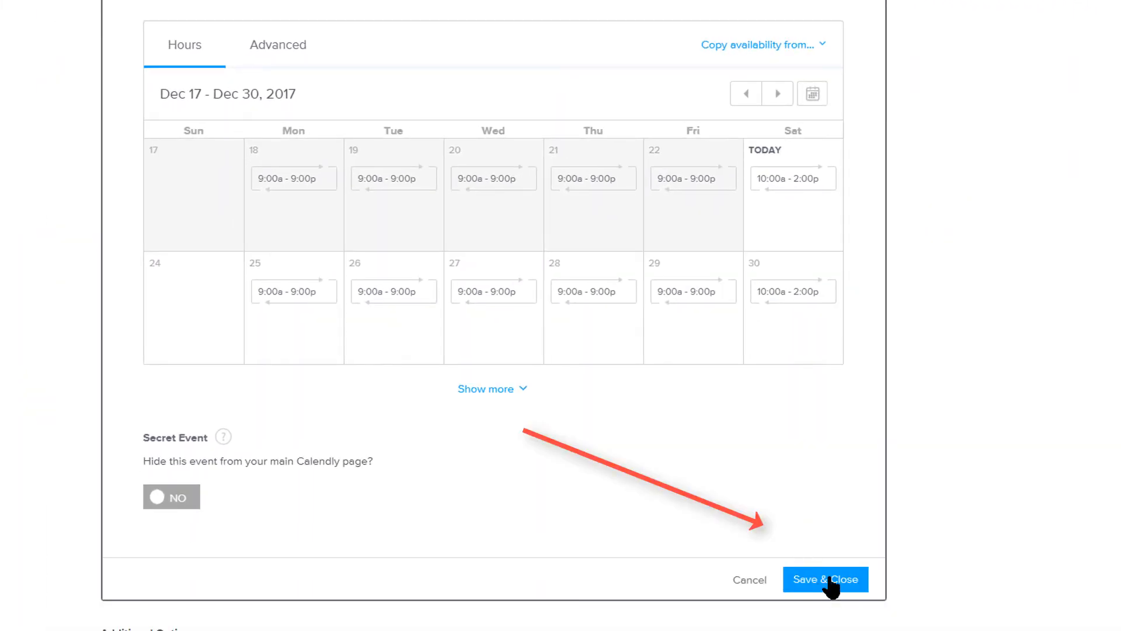
Save the Saturday 10:00a - 2:00p availability and open the event's Invitee Questions section.
{"action": "left_click", "coordinate": [830, 581]}
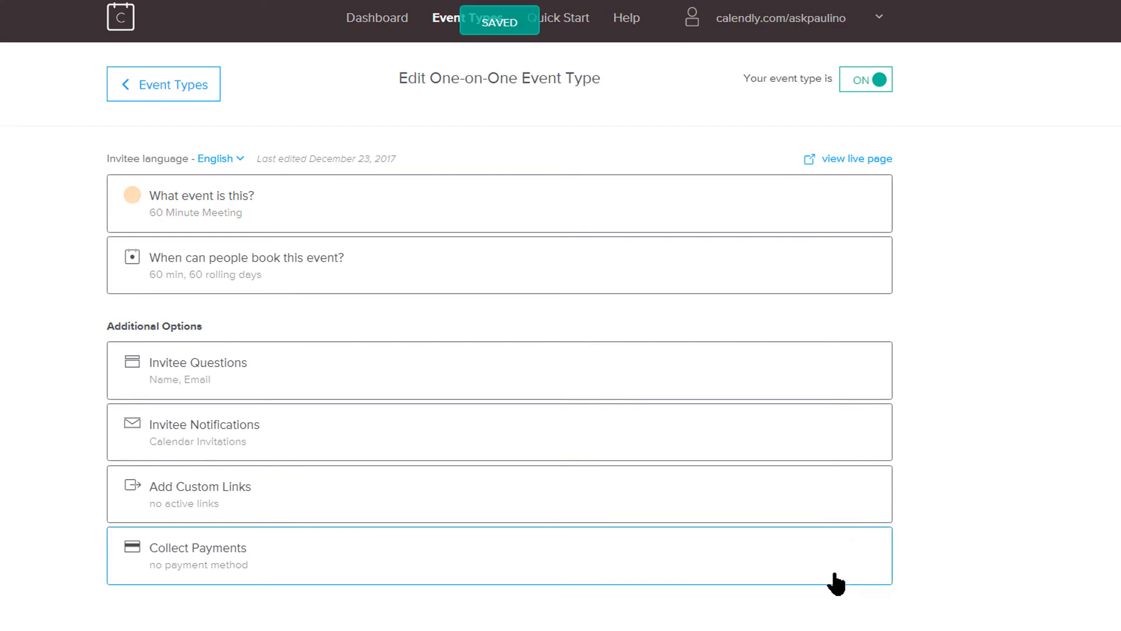
{"action": "left_click", "coordinate": [519, 268]}
{"action": "scroll", "coordinate": [620, 458], "scroll_direction": "down", "scroll_amount": 5}
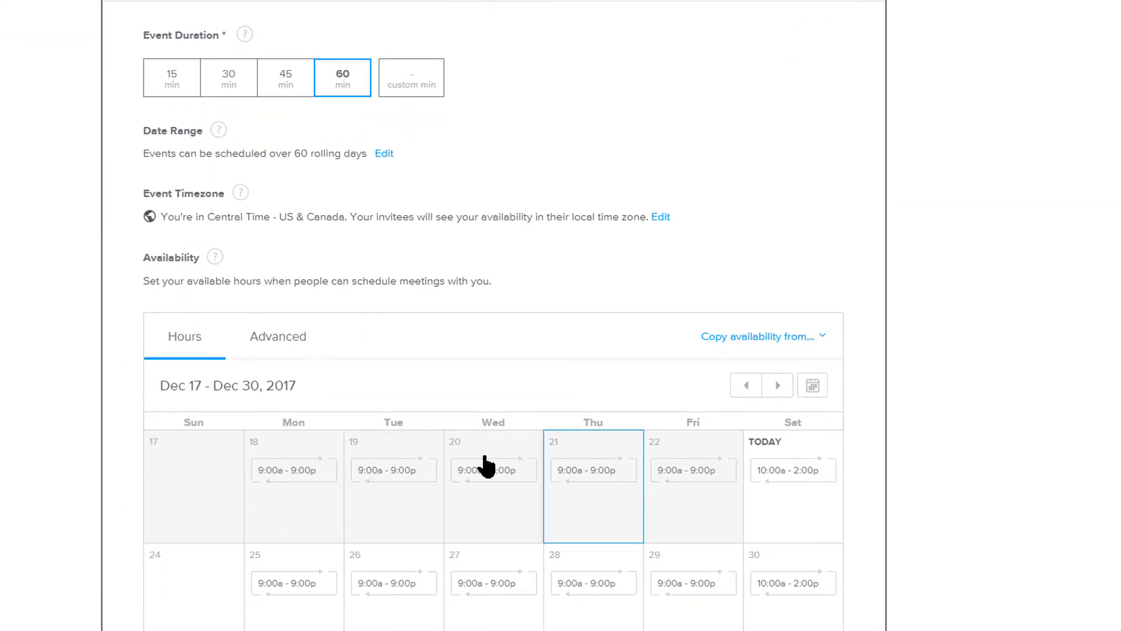
{"action": "scroll", "coordinate": [470, 539], "scroll_direction": "down", "scroll_amount": 8}
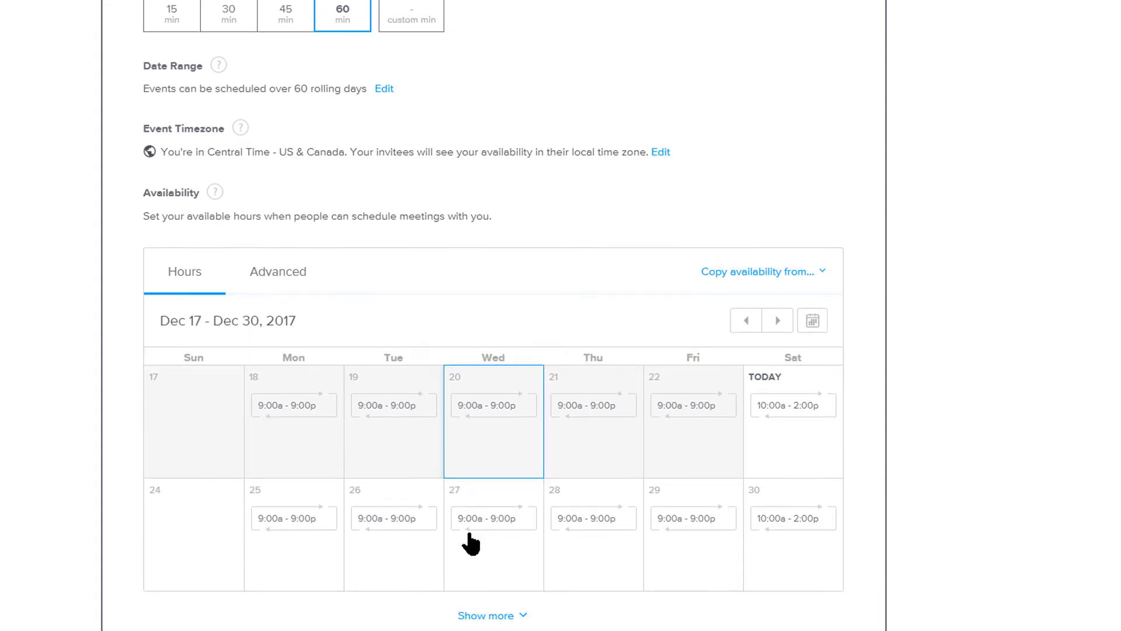
{"action": "scroll", "coordinate": [470, 529], "scroll_direction": "down", "scroll_amount": 2}
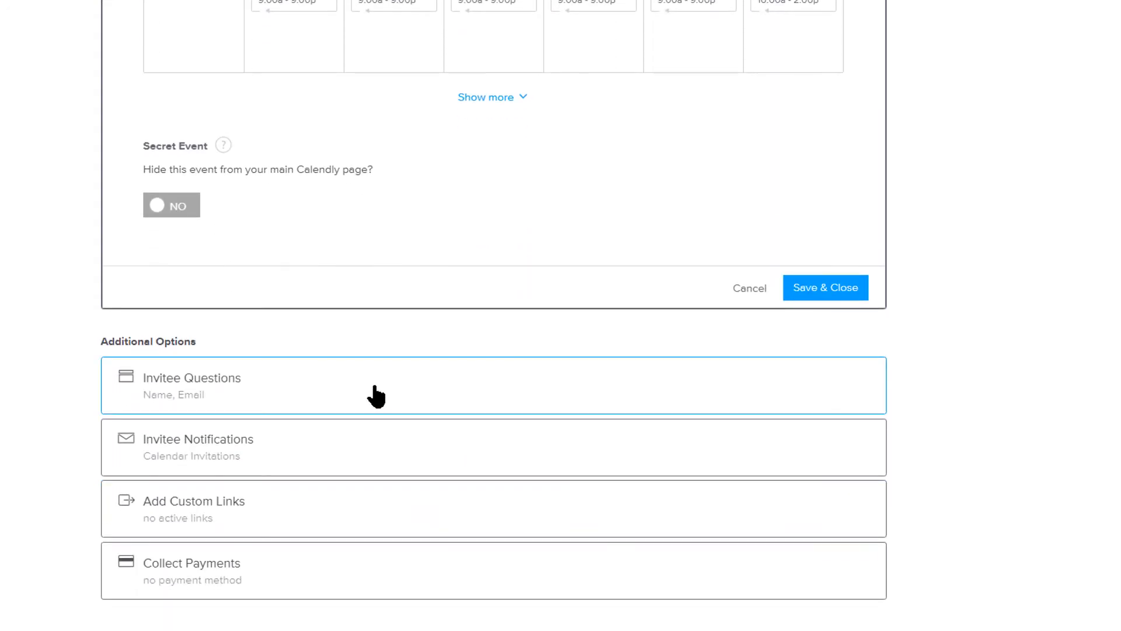
{"action": "left_click", "coordinate": [376, 398]}
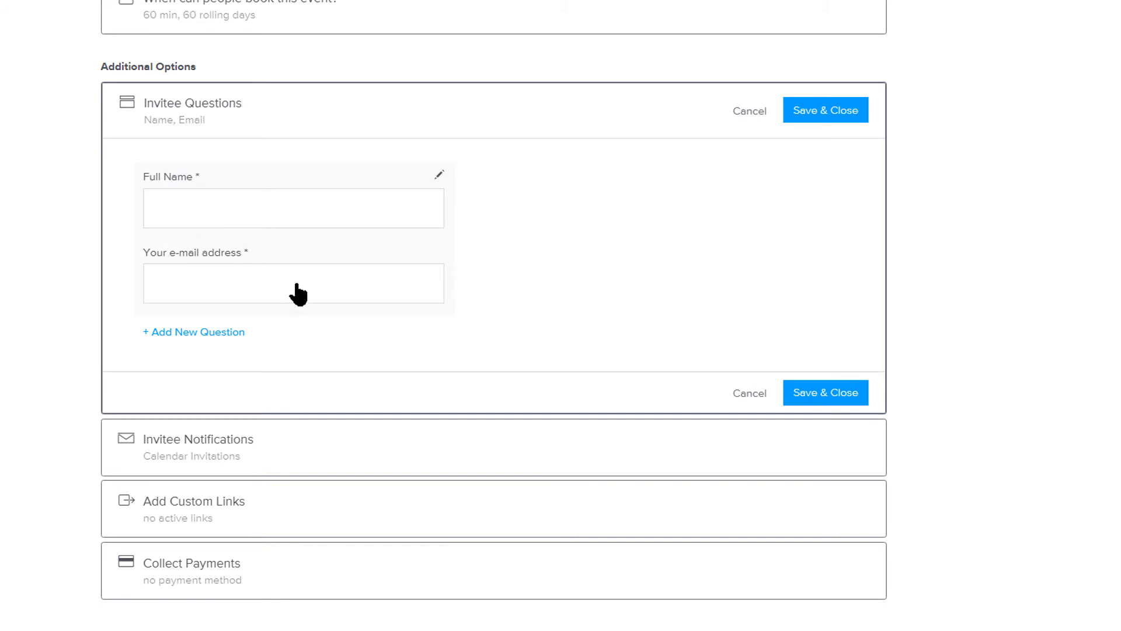
Abandon a new invitee question and discard the editor, keeping only the Name and Email questions.
{"action": "left_click", "coordinate": [223, 333]}
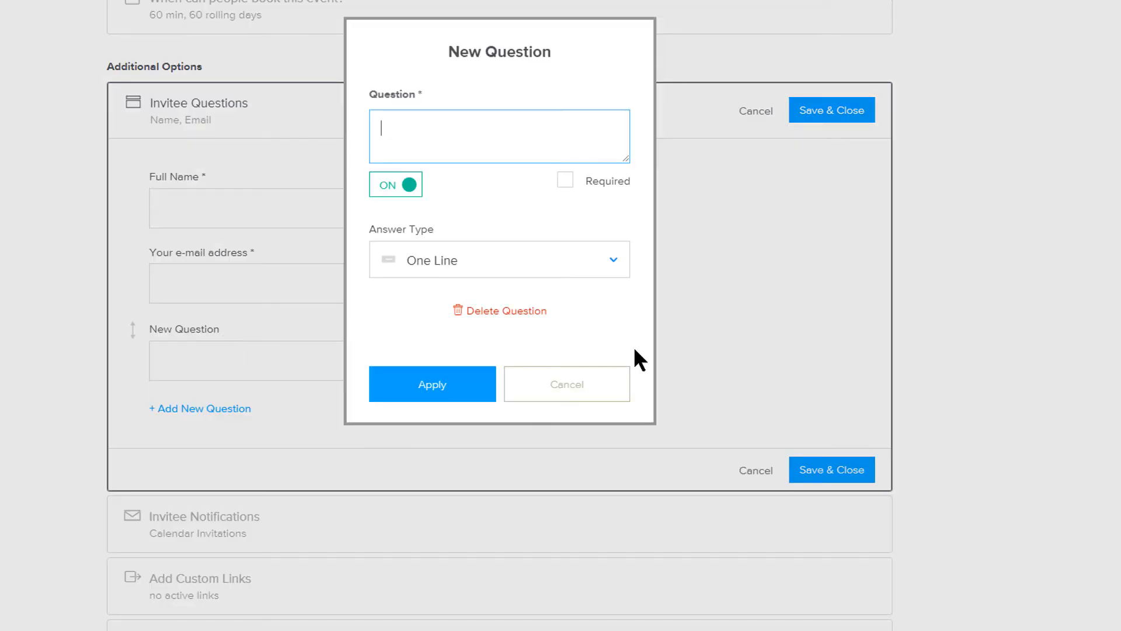
{"action": "left_click", "coordinate": [580, 397]}
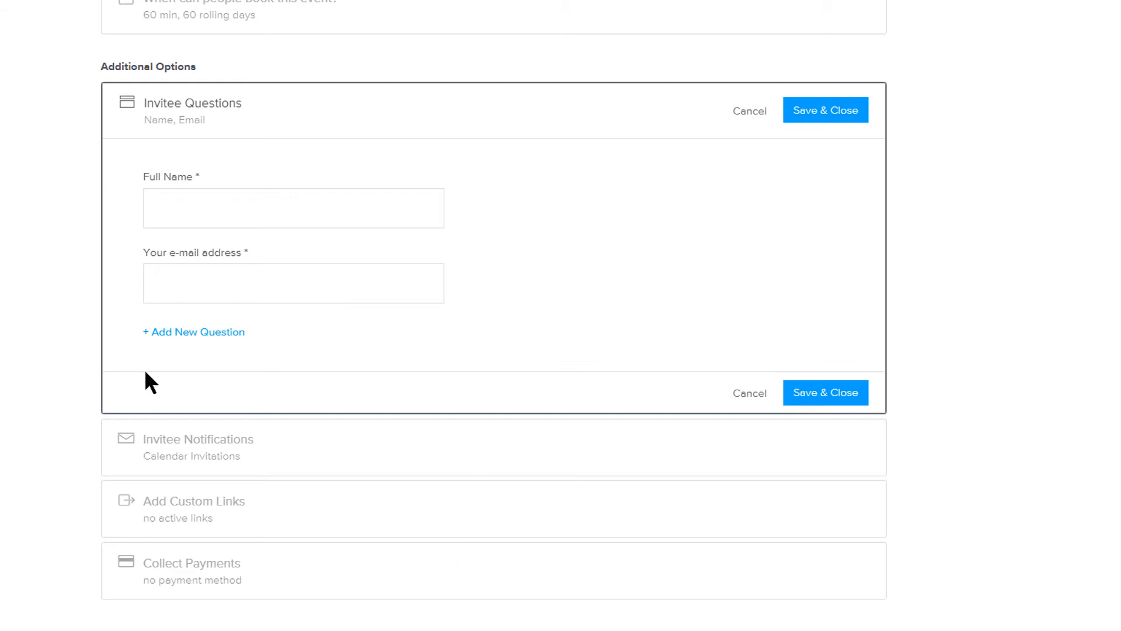
{"action": "left_click", "coordinate": [751, 398]}
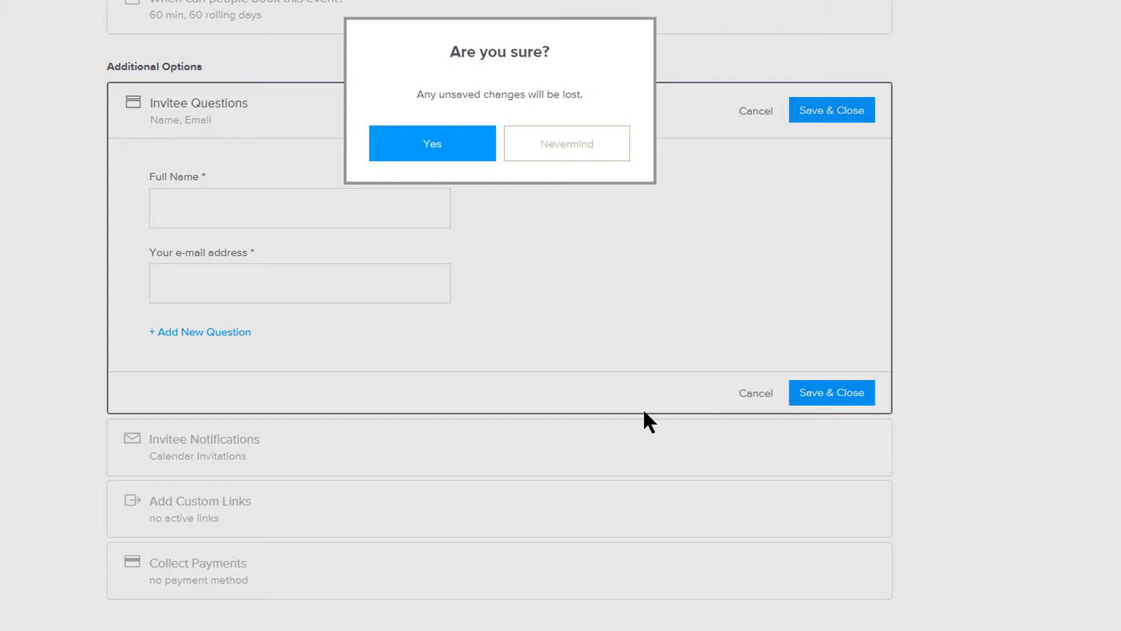
{"action": "left_click", "coordinate": [435, 144]}
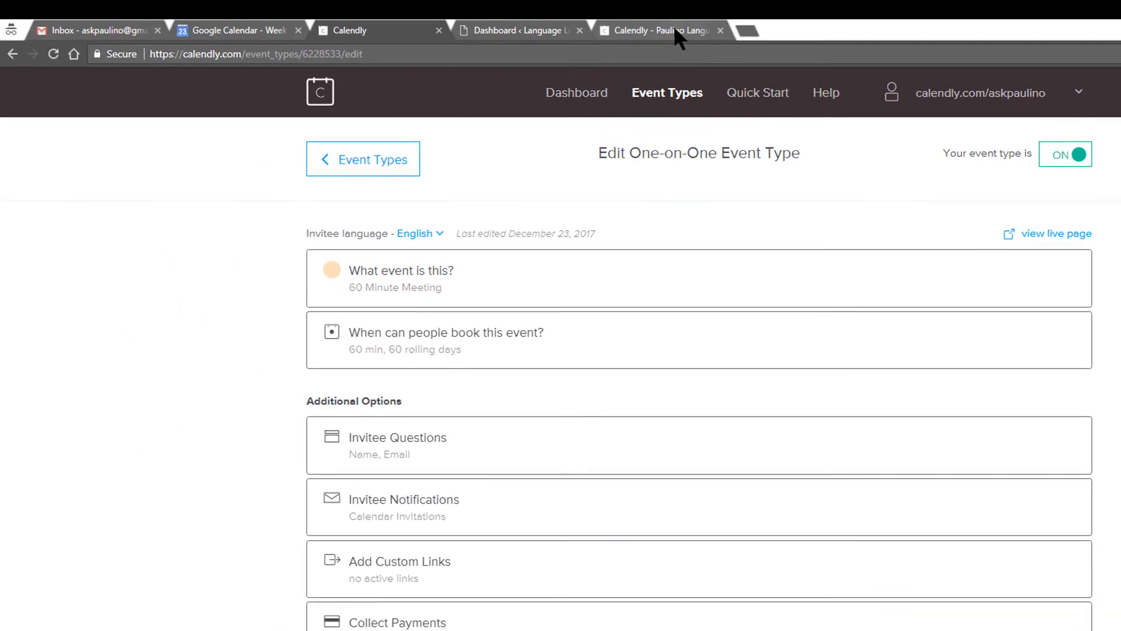
On the live booking page, list the 60 Minute Meeting slots for Wednesday, December 27.
{"action": "left_click", "coordinate": [666, 29]}
{"action": "left_click", "coordinate": [309, 54]}
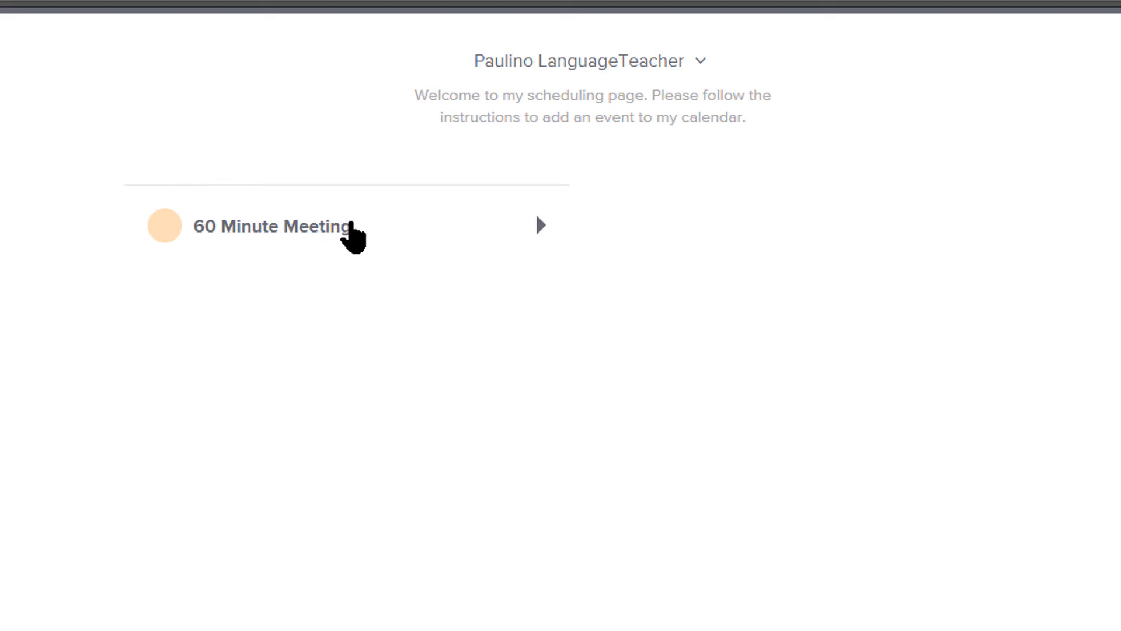
{"action": "left_click", "coordinate": [353, 237]}
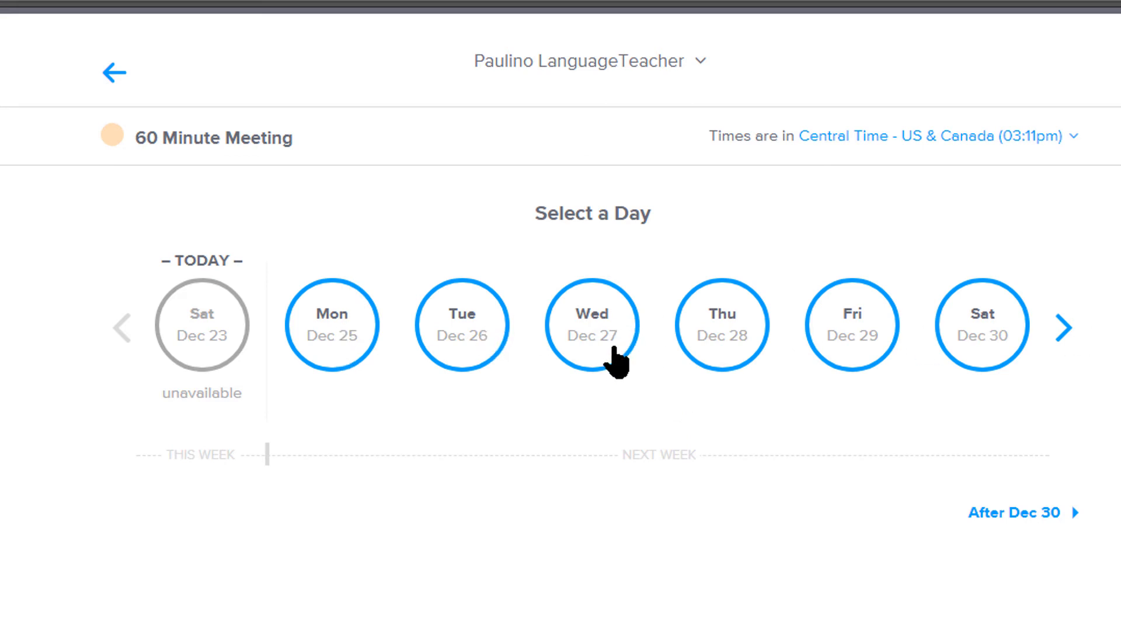
{"action": "left_click", "coordinate": [601, 346]}
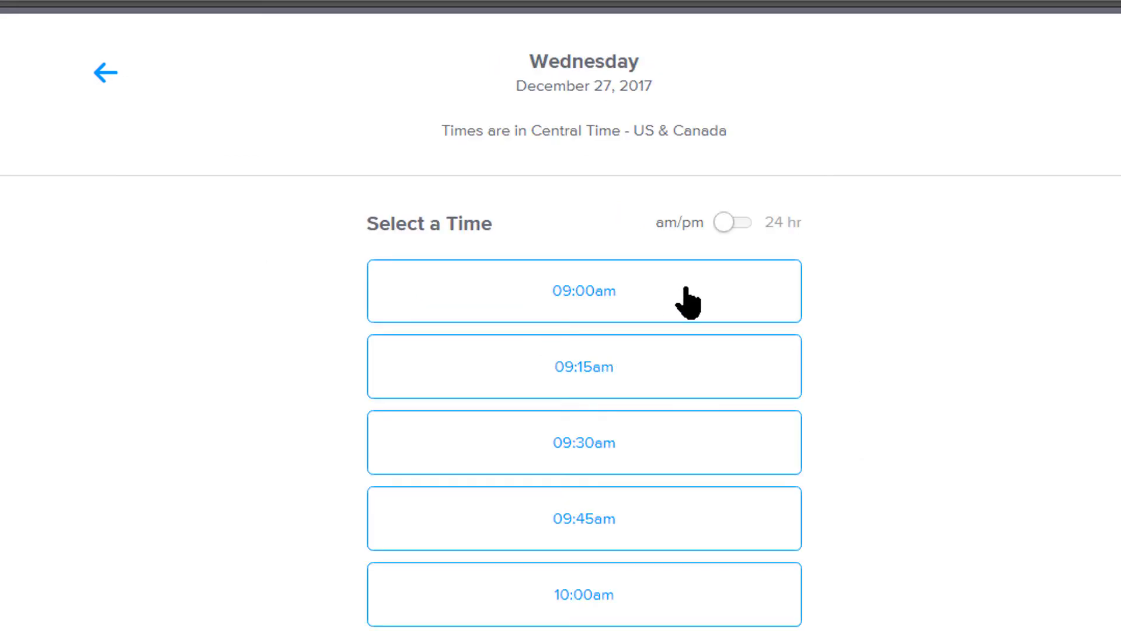
{"action": "scroll", "coordinate": [670, 343], "scroll_direction": "down", "scroll_amount": 10}
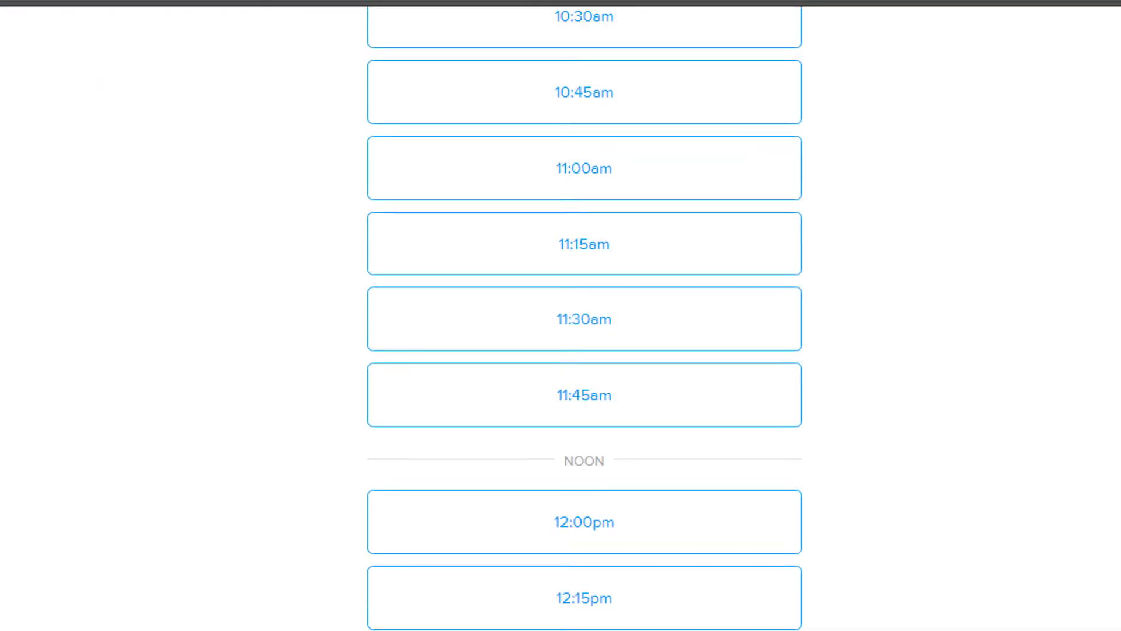
{"action": "scroll", "coordinate": [847, 536], "scroll_direction": "down", "scroll_amount": 20}
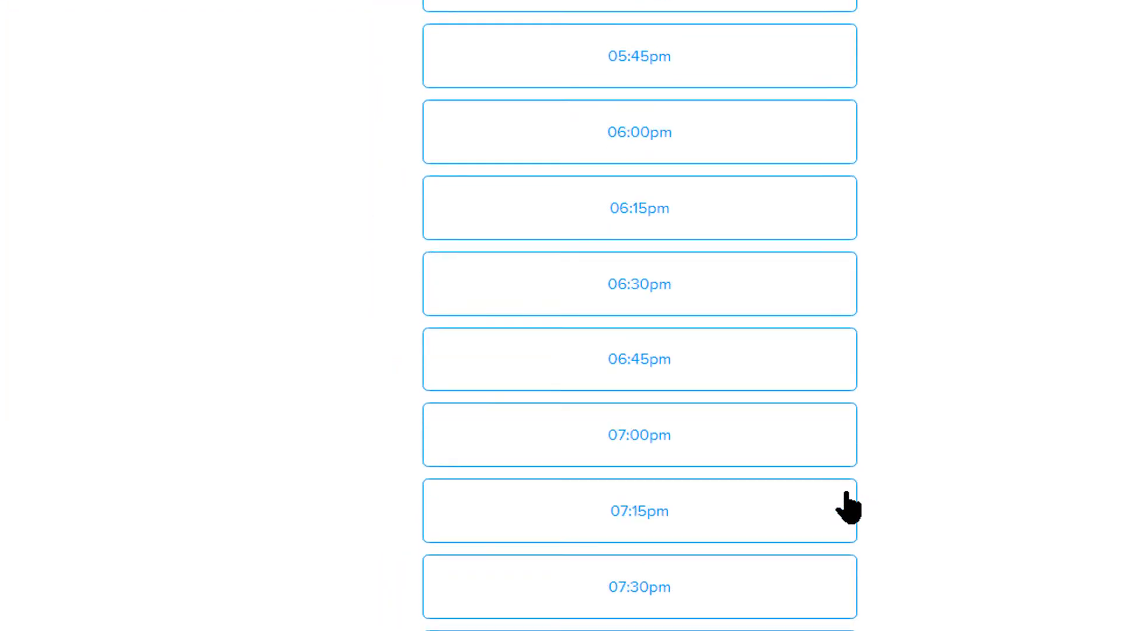
{"action": "scroll", "coordinate": [848, 507], "scroll_direction": "down", "scroll_amount": 3}
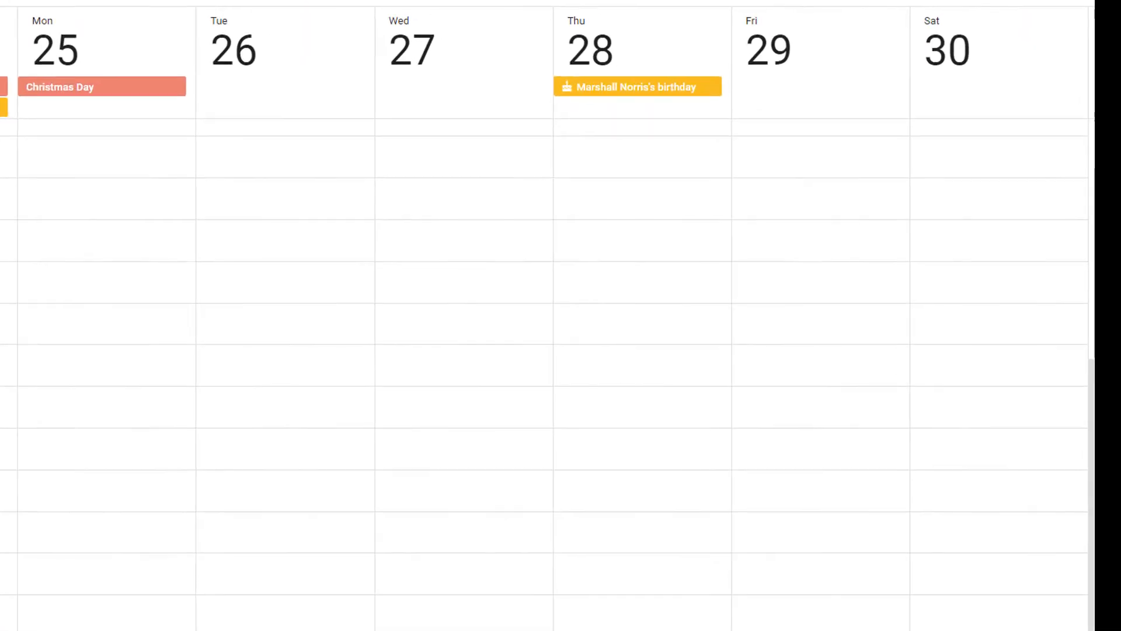
Create a 'lunch' event from 2pm to 7pm on Wednesday, December 27.
{"action": "left_click_drag", "start_coordinate": [436, 320], "coordinate": [448, 518]}
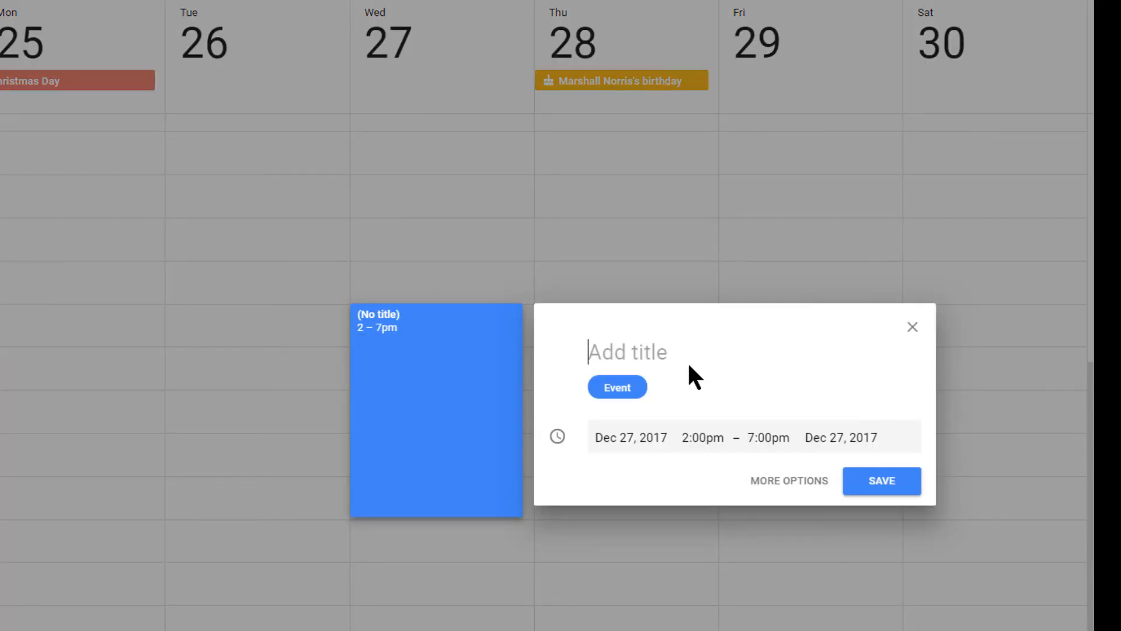
{"action": "type", "text": "lu"}
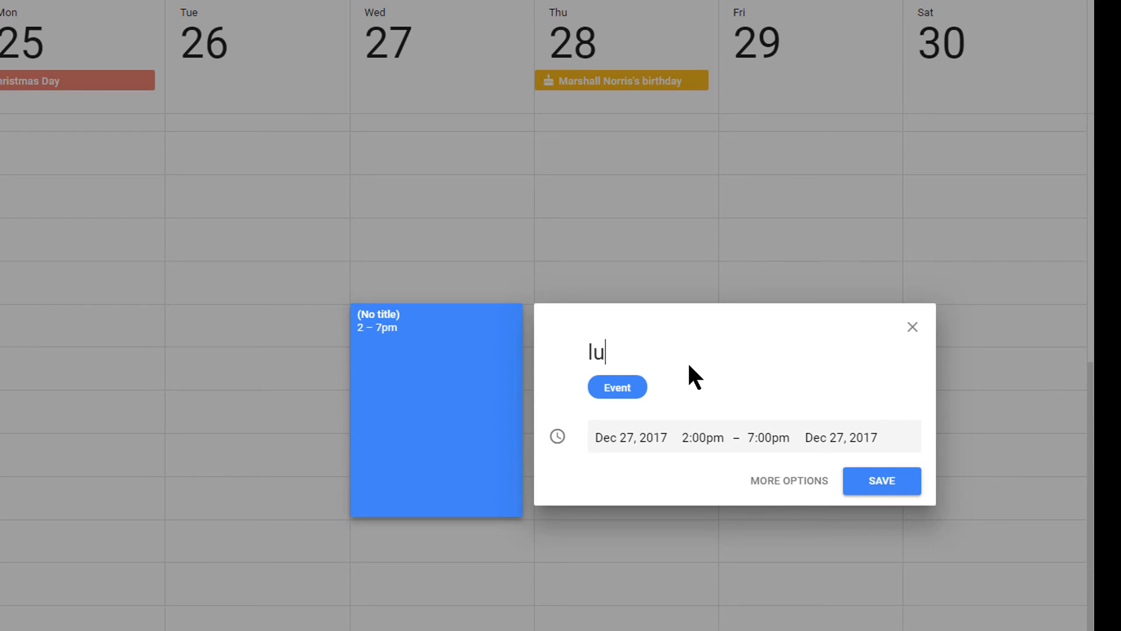
{"action": "type", "text": "nch"}
{"action": "key", "text": "Return"}
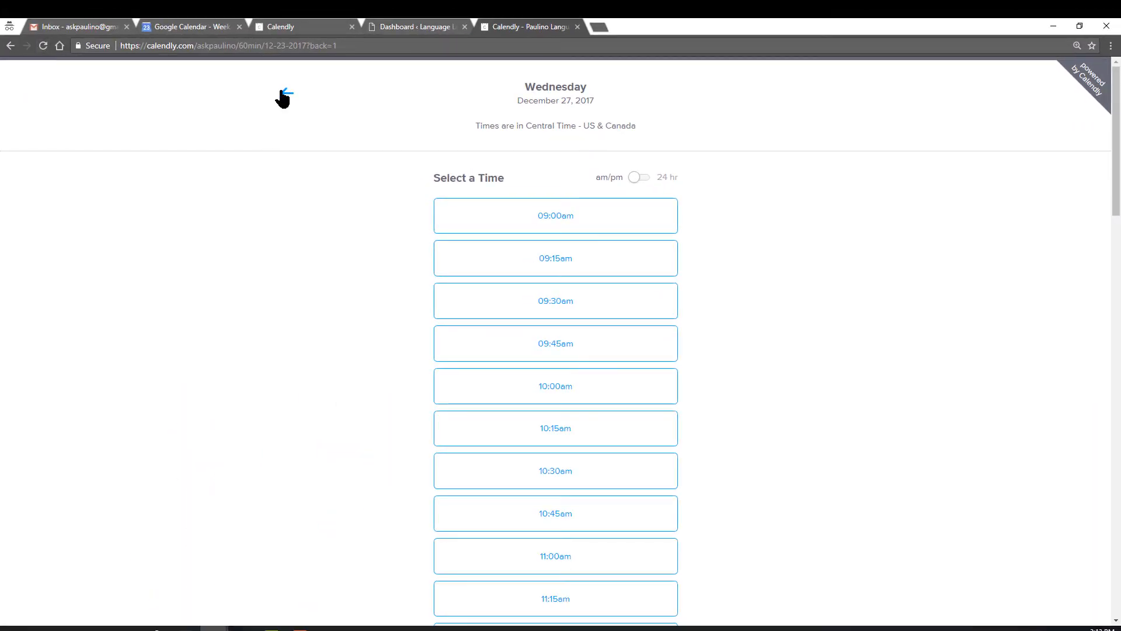
Recheck Wednesday, December 27 slots, which now jump from 01:00pm to 07:00pm.
{"action": "left_click", "coordinate": [285, 95]}
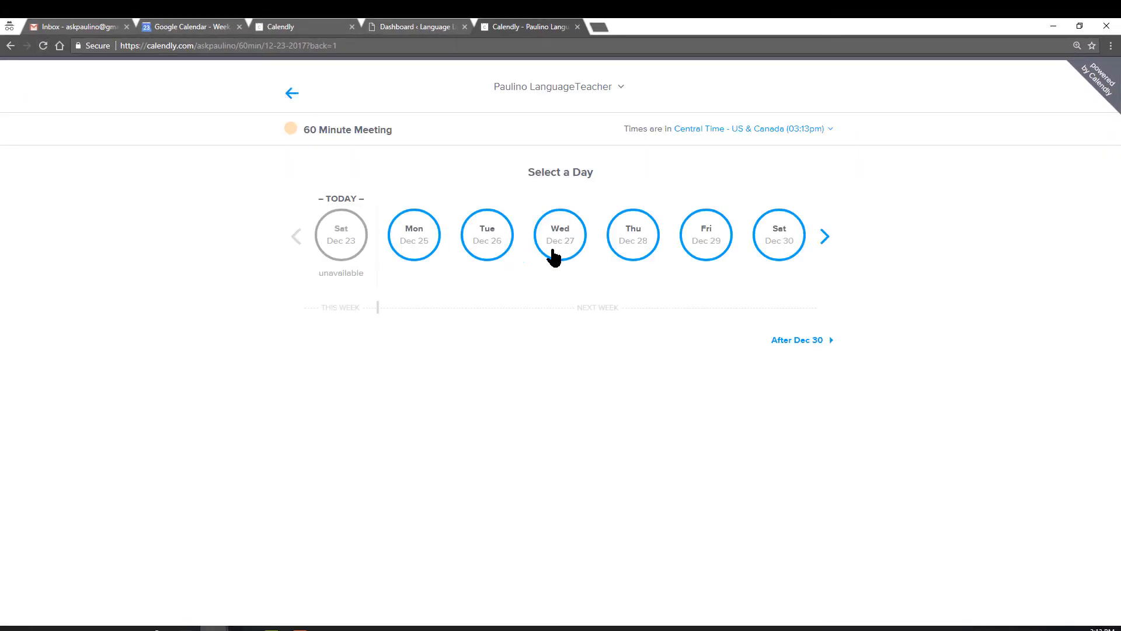
{"action": "left_click", "coordinate": [566, 249]}
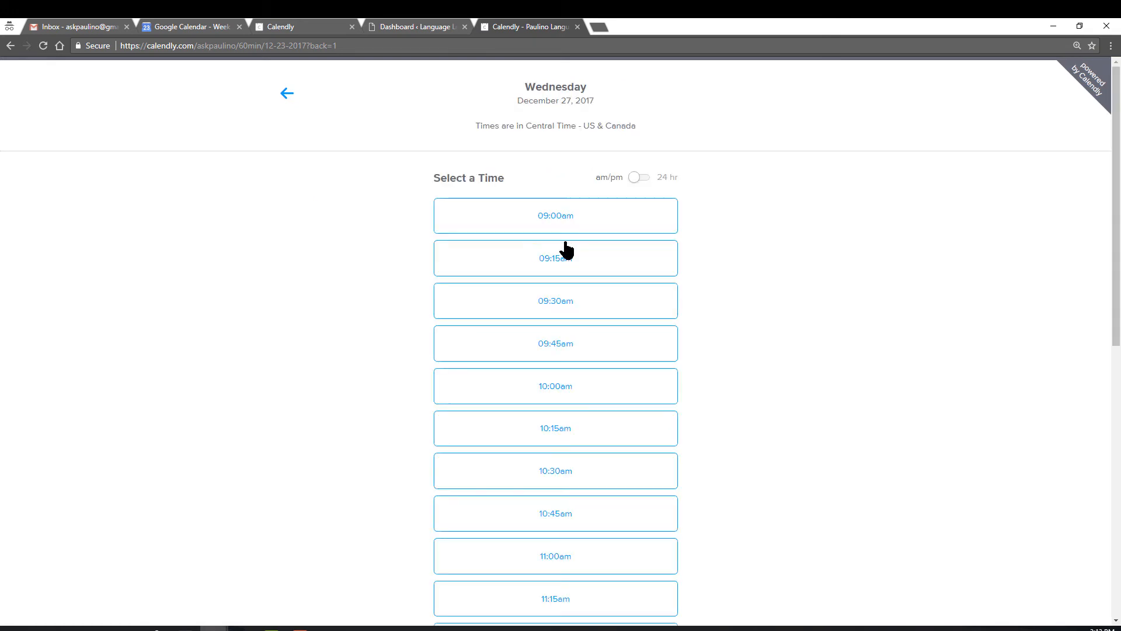
{"action": "scroll", "coordinate": [780, 338], "scroll_direction": "down", "scroll_amount": 5}
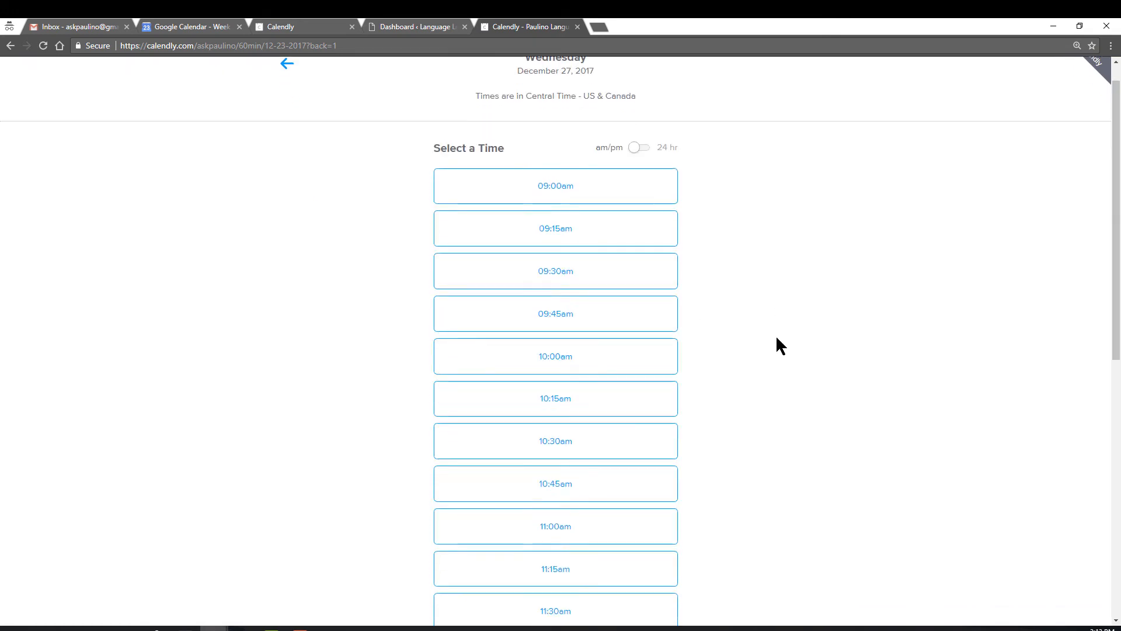
{"action": "scroll", "coordinate": [777, 345], "scroll_direction": "down", "scroll_amount": 3}
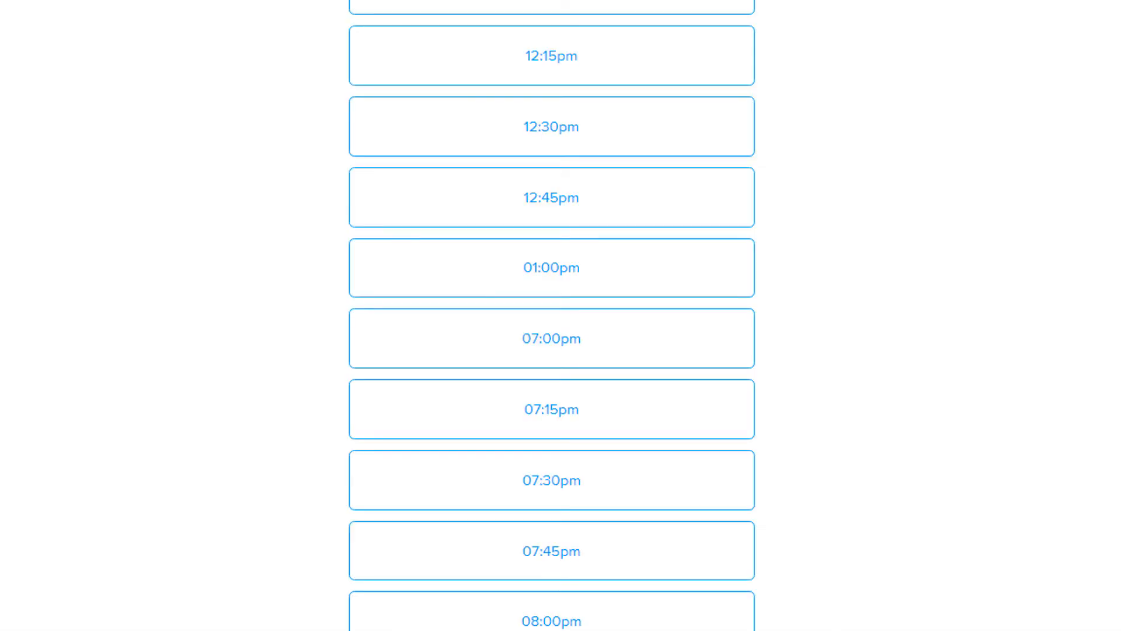
{"action": "scroll", "coordinate": [29, 125], "scroll_direction": "up", "scroll_amount": 15}
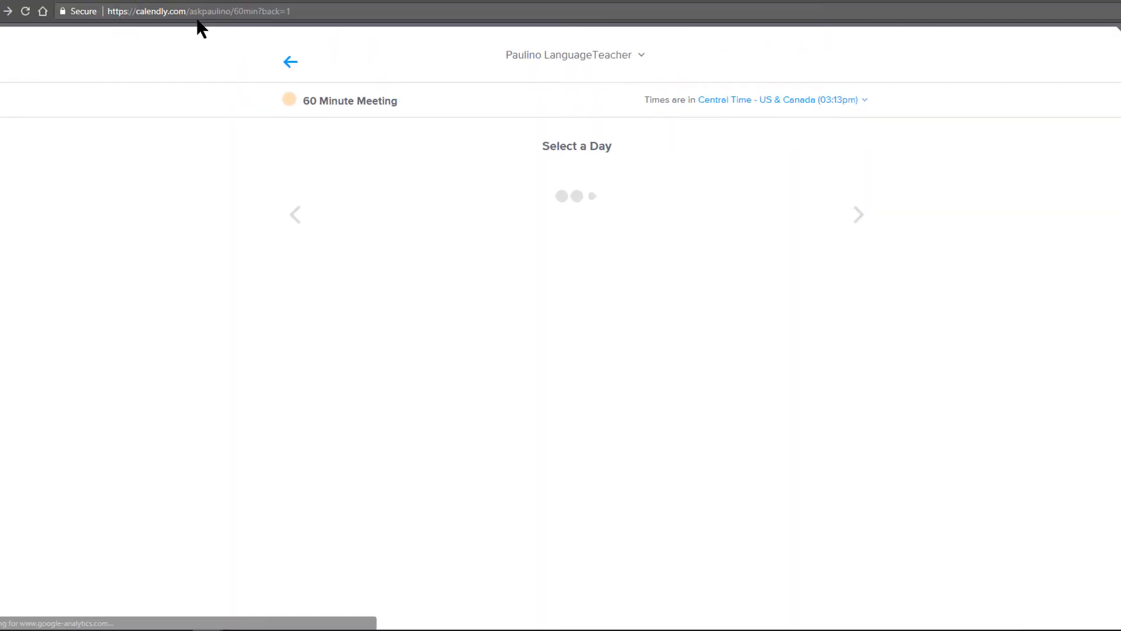
Trim the web address after the username to load the main scheduling page.
{"action": "left_click_drag", "start_coordinate": [247, 28], "coordinate": [709, 41]}
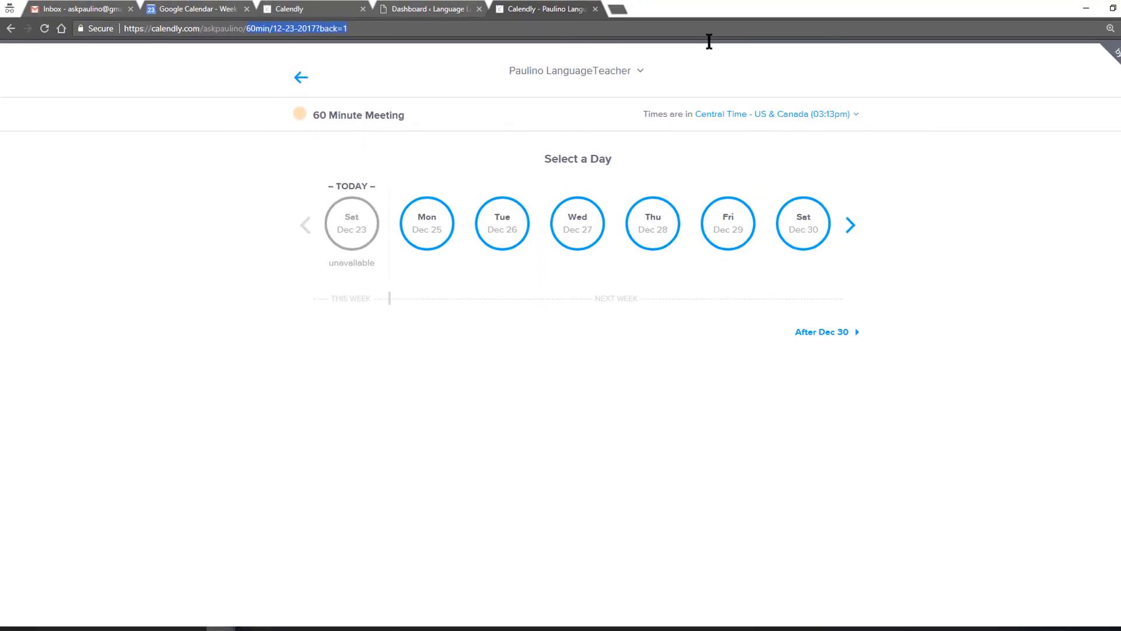
{"action": "key", "text": "BackSpace"}
{"action": "key", "text": "Return"}
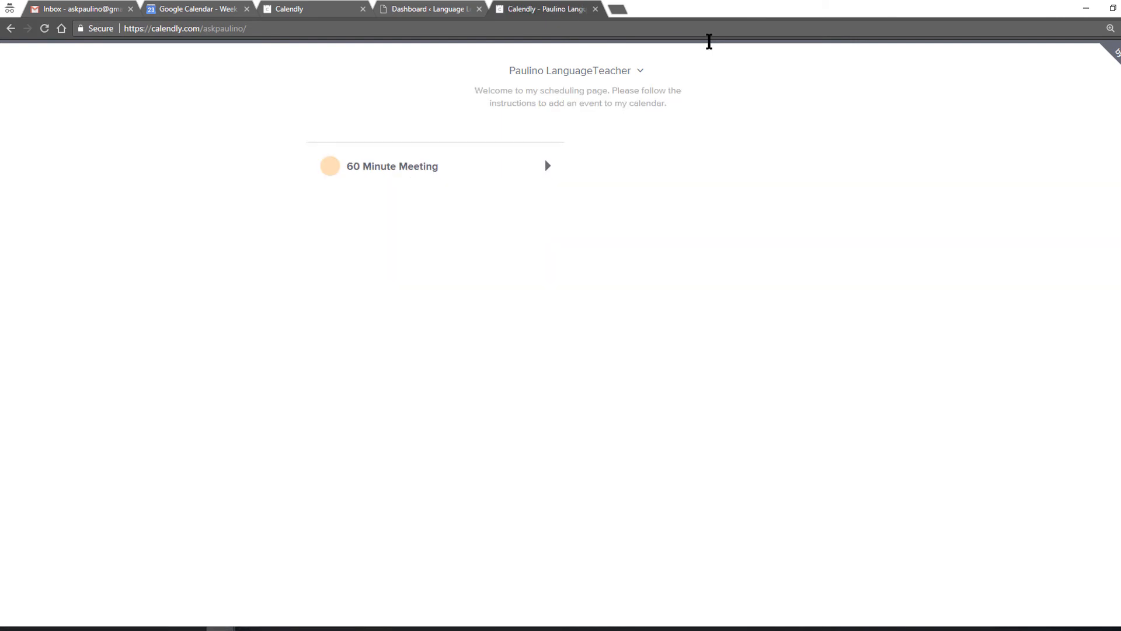
Start a new WordPress page titled 'Page to schedule sessions'.
{"action": "left_click", "coordinate": [422, 9]}
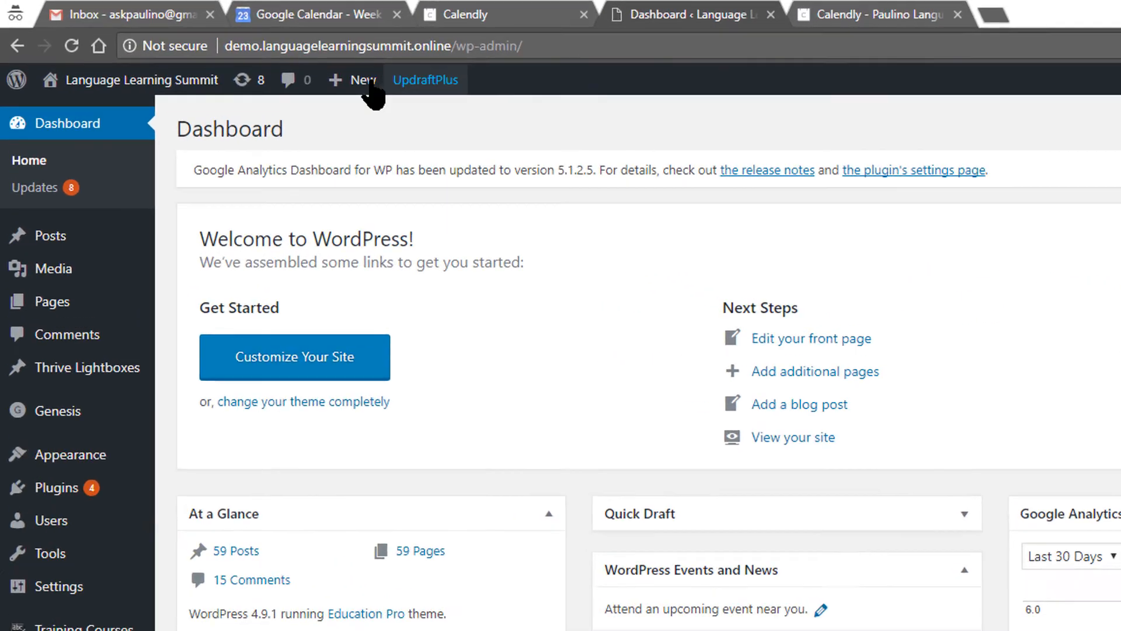
{"action": "mouse_move", "coordinate": [228, 50]}
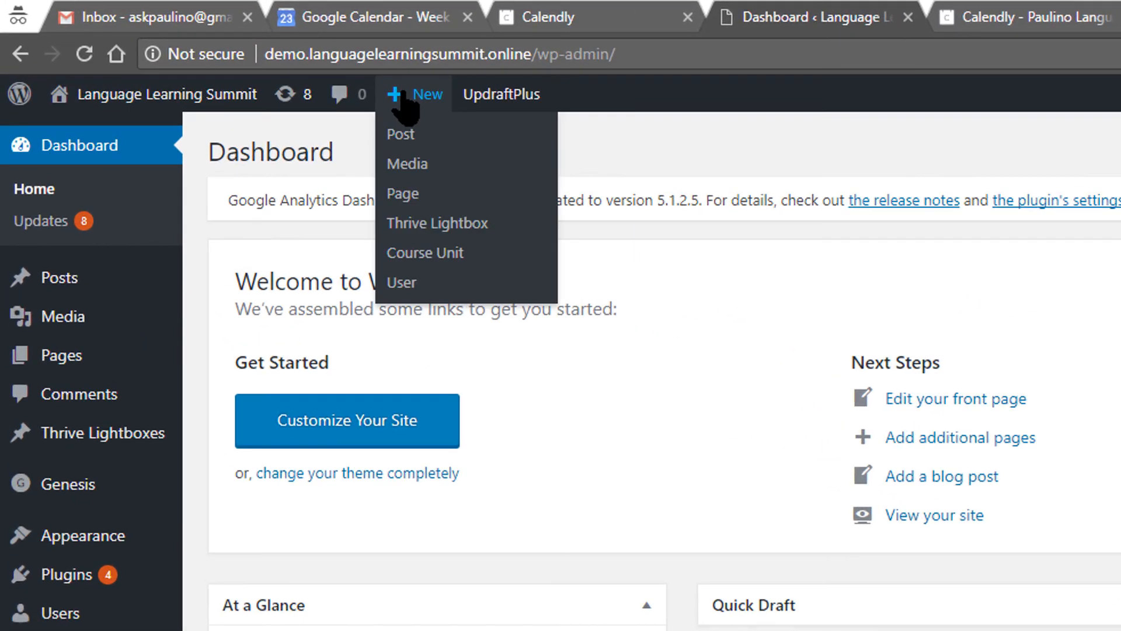
{"action": "left_click", "coordinate": [409, 196]}
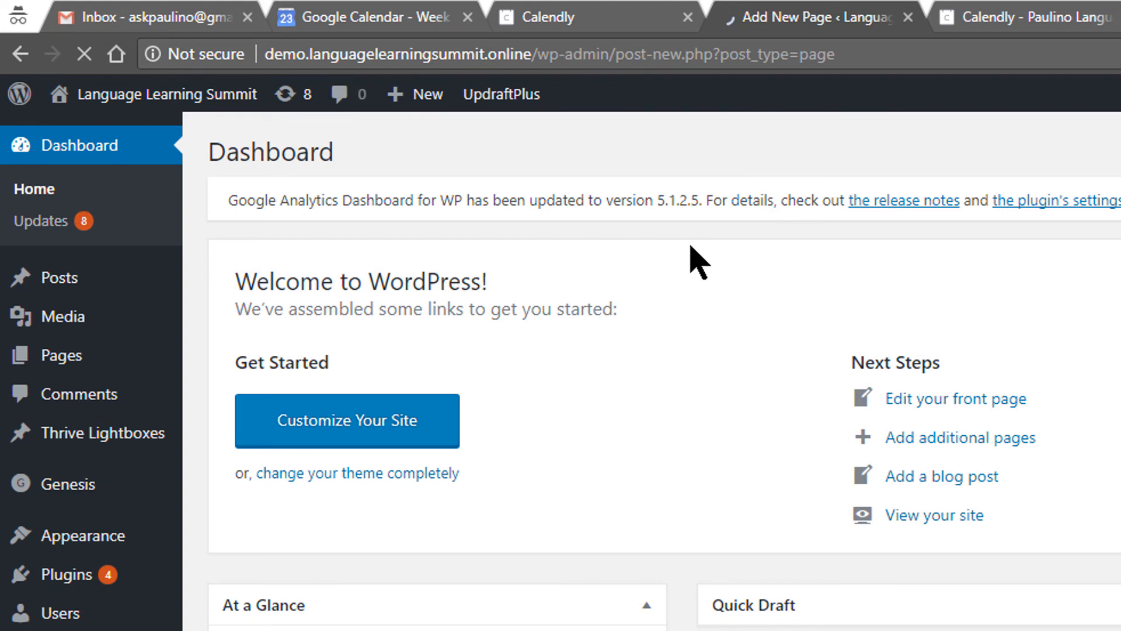
{"action": "type", "text": "(a"}
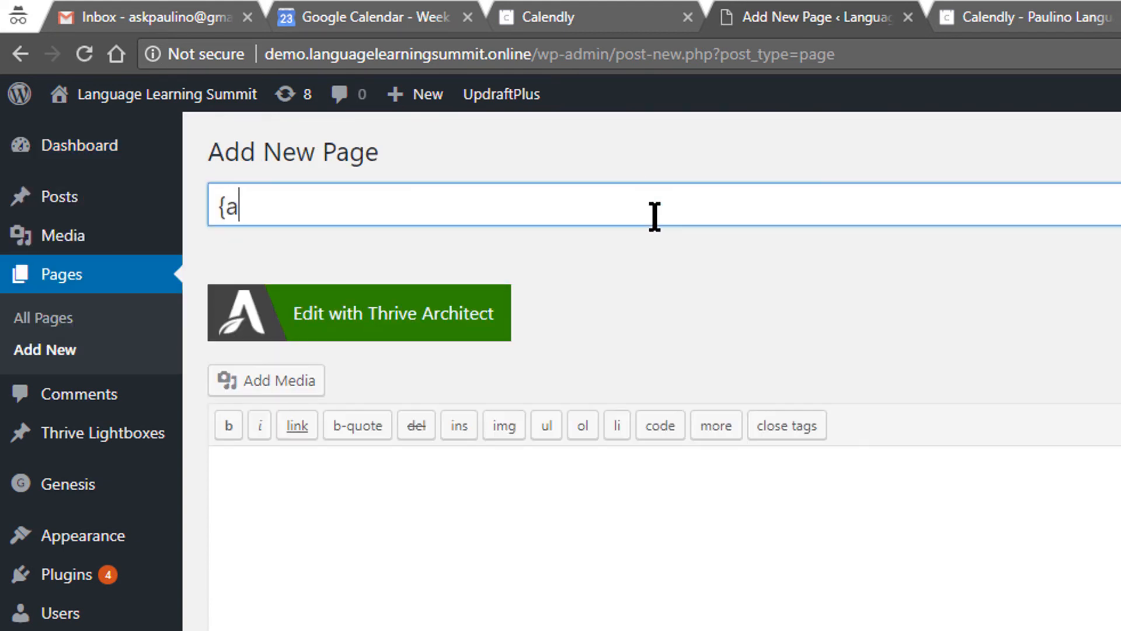
{"action": "key", "text": "BackSpace"}
{"action": "key", "text": "BackSpace"}
{"action": "type", "text": "Page to schedule sessions"}
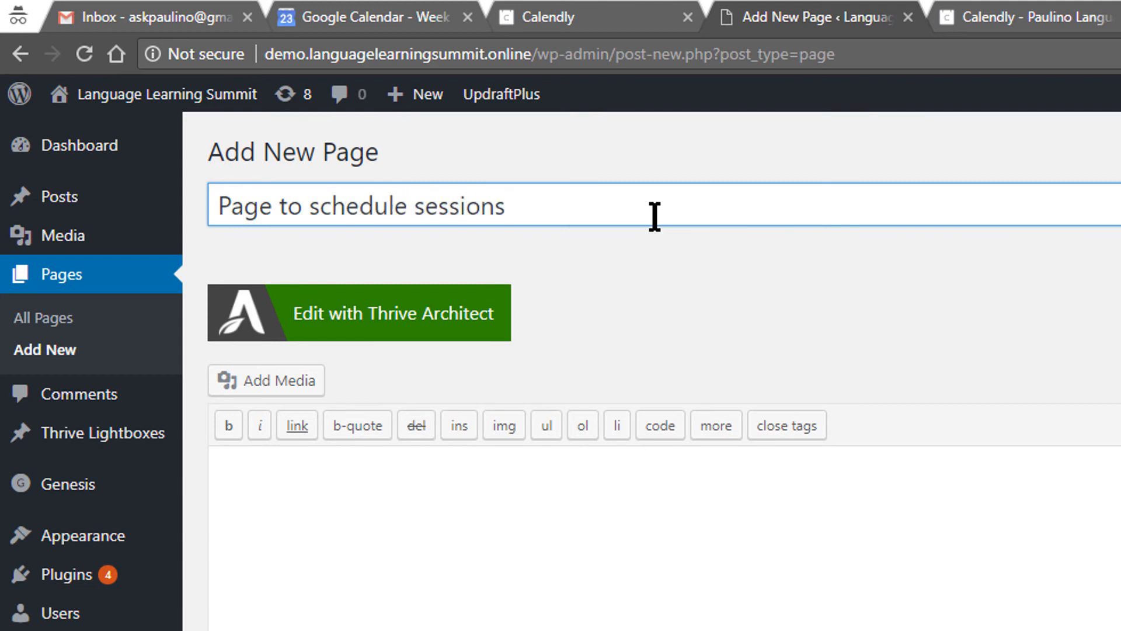
Add the body 'Look at the calendar below and book your session', publish and view the page.
{"action": "left_click", "coordinate": [965, 525]}
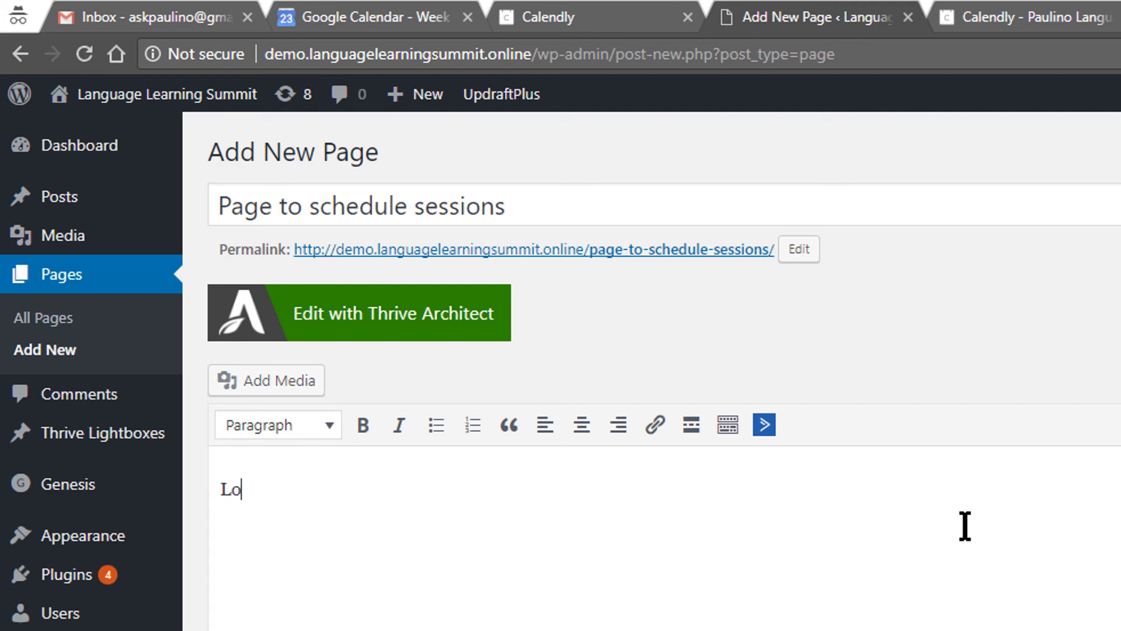
{"action": "type", "text": "t the"}
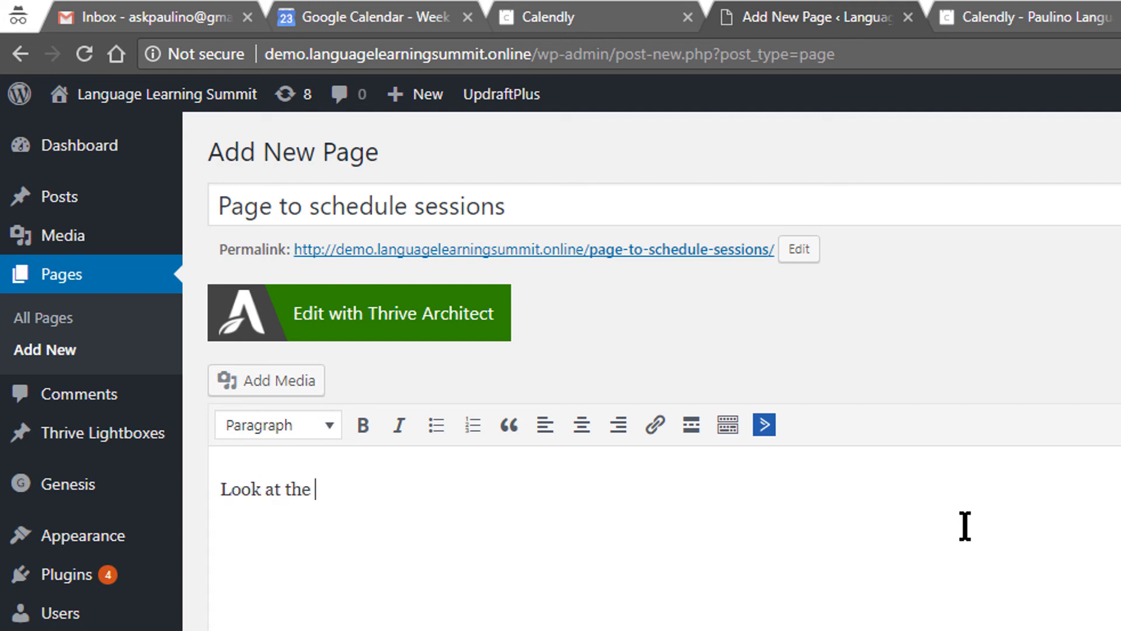
{"action": "type", "text": " calendar b"}
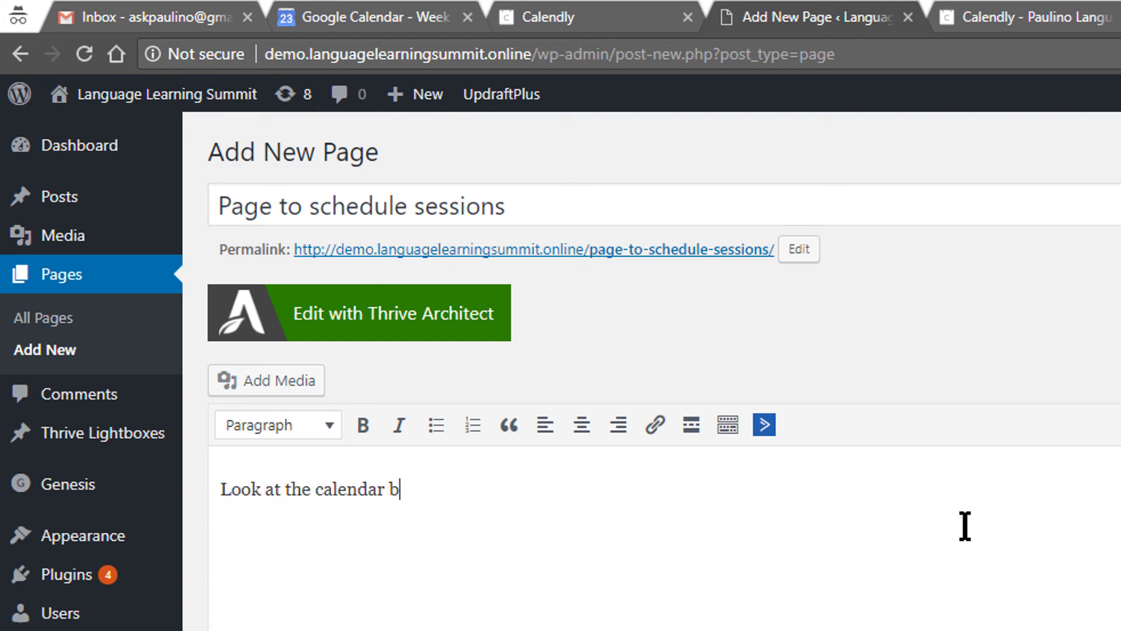
{"action": "type", "text": "elow and"}
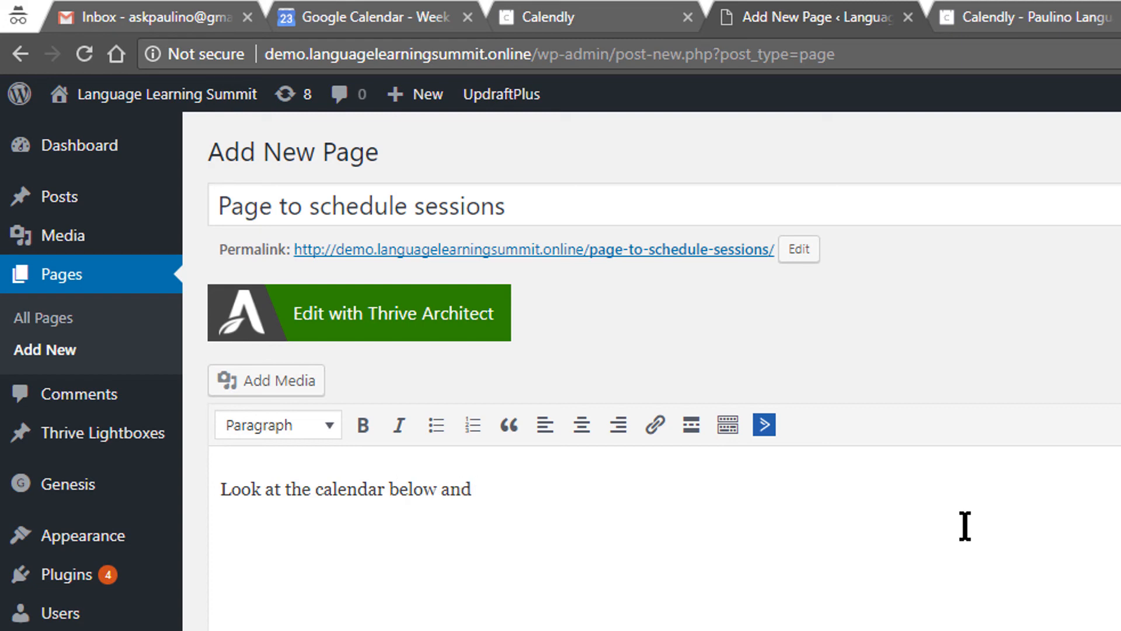
{"action": "type", "text": " book your ses"}
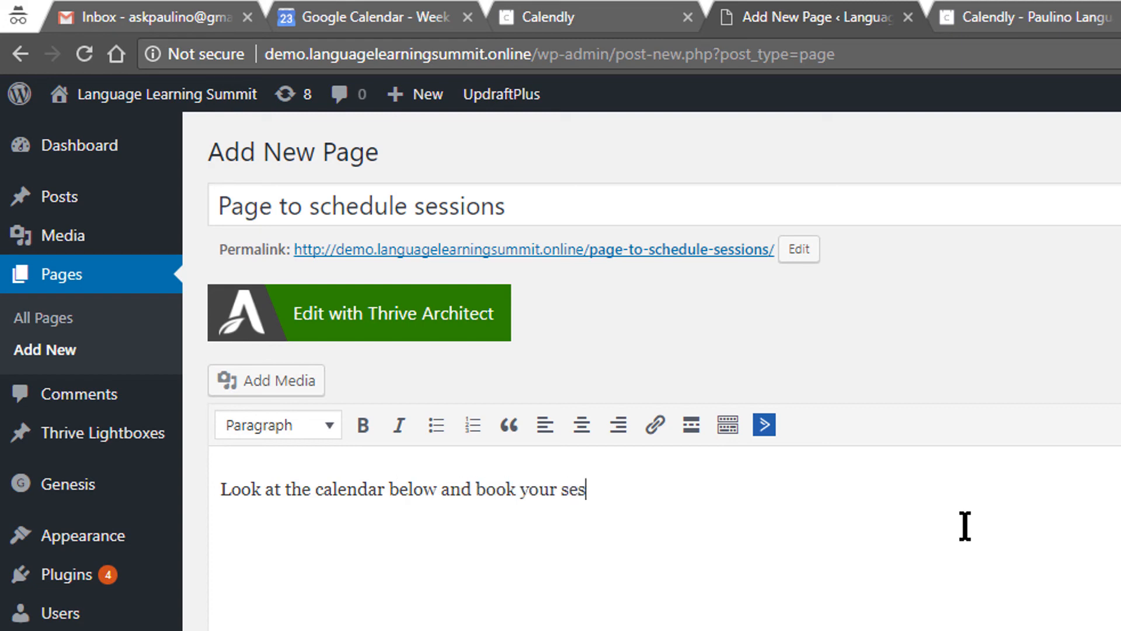
{"action": "type", "text": "sion"}
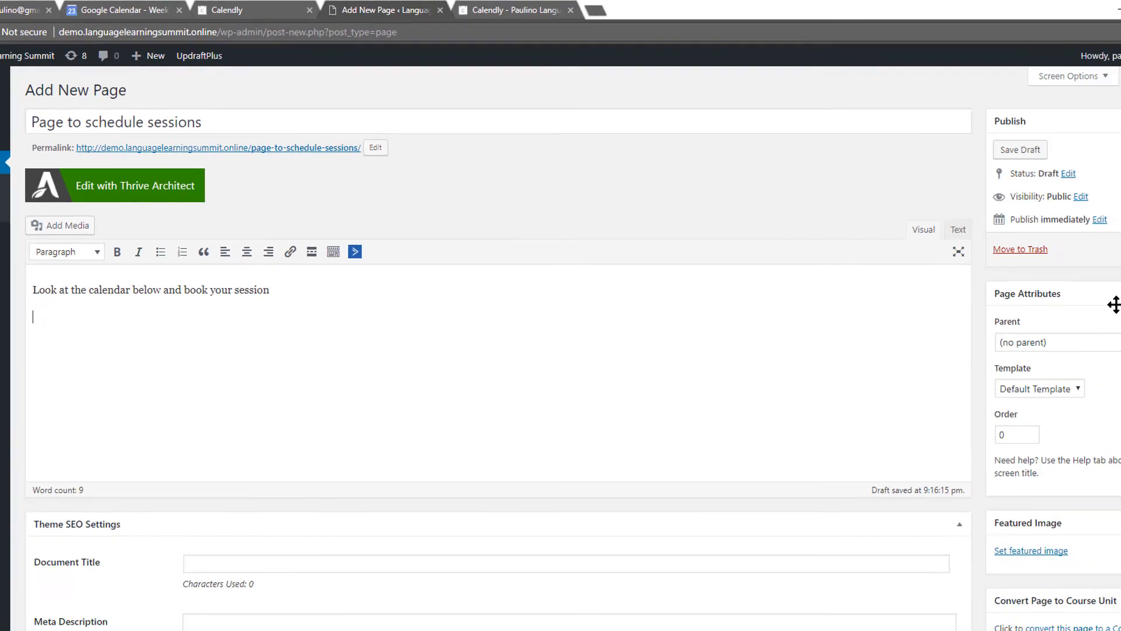
{"action": "left_click", "coordinate": [1093, 240]}
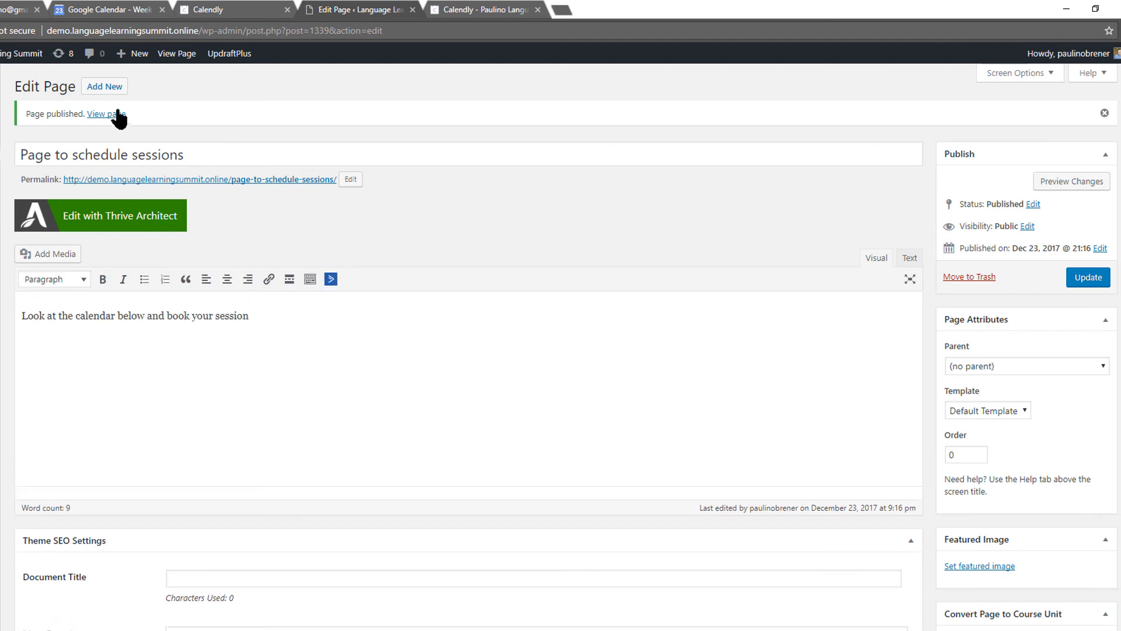
{"action": "left_click", "coordinate": [111, 115]}
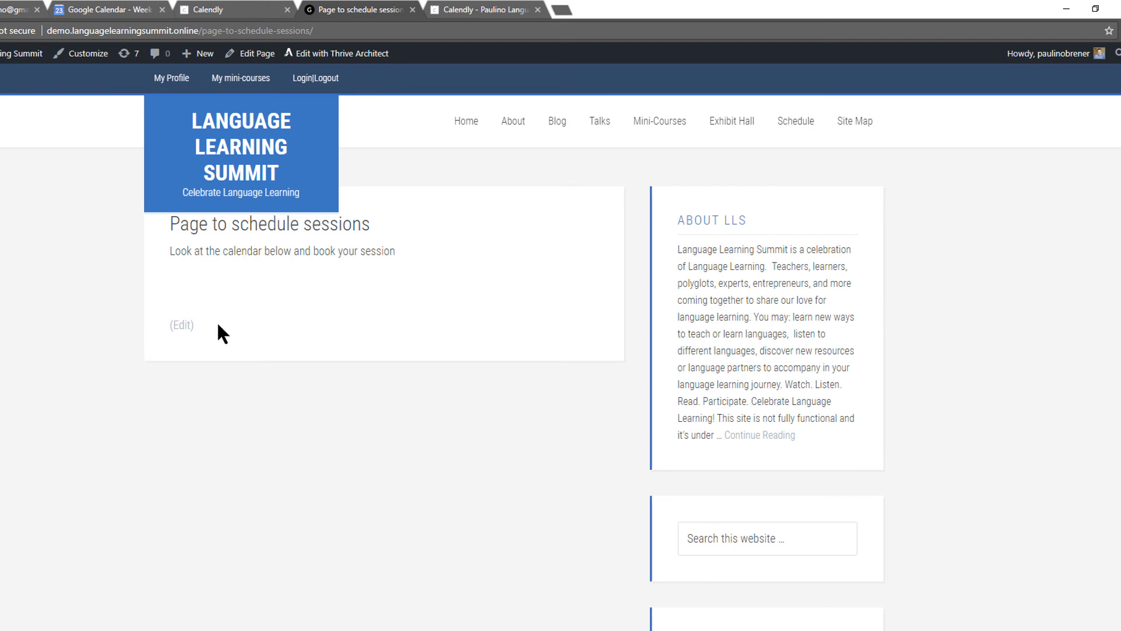
{"action": "left_click", "coordinate": [178, 326]}
Copy the Inline embed code from Calendly's Share Your Link options.
{"action": "left_click", "coordinate": [250, 8]}
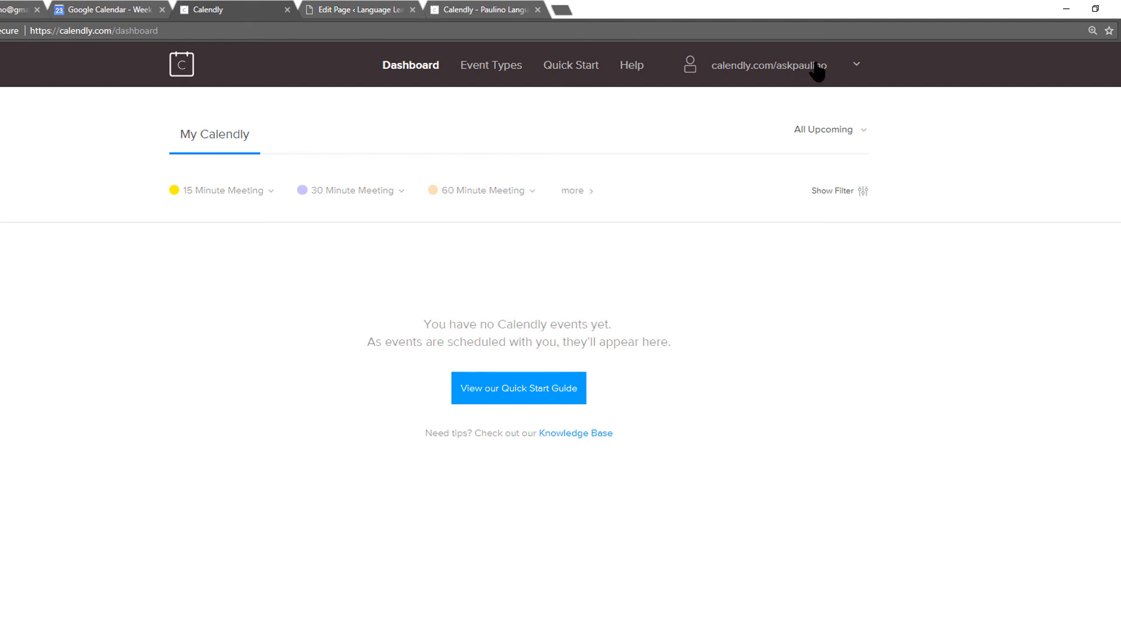
{"action": "left_click", "coordinate": [821, 67]}
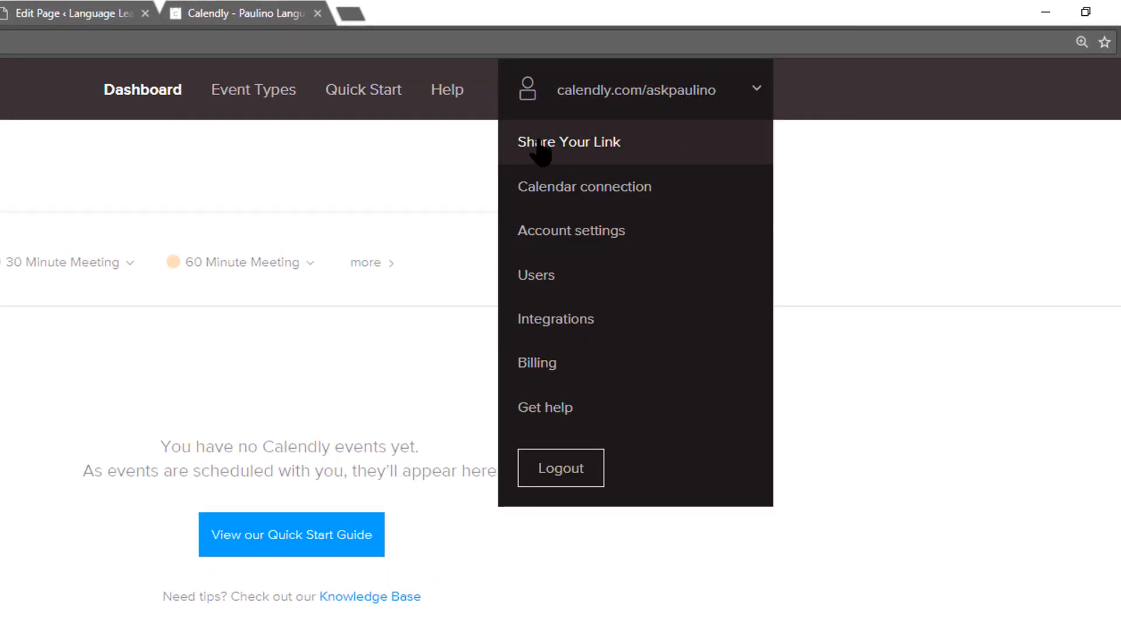
{"action": "left_click", "coordinate": [538, 153]}
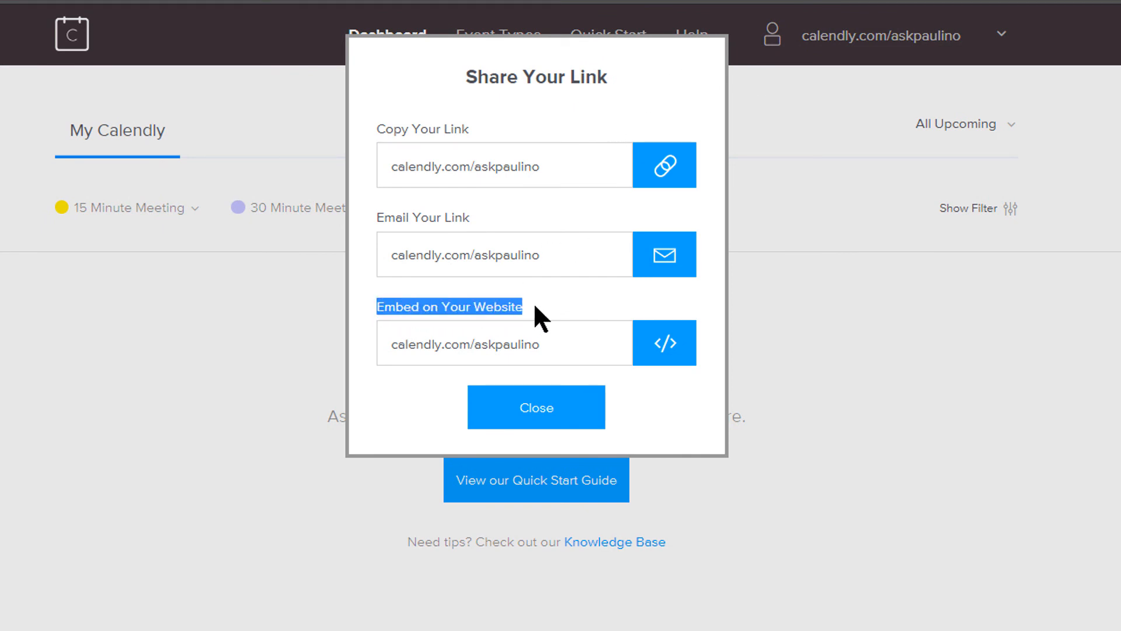
{"action": "left_click", "coordinate": [669, 351]}
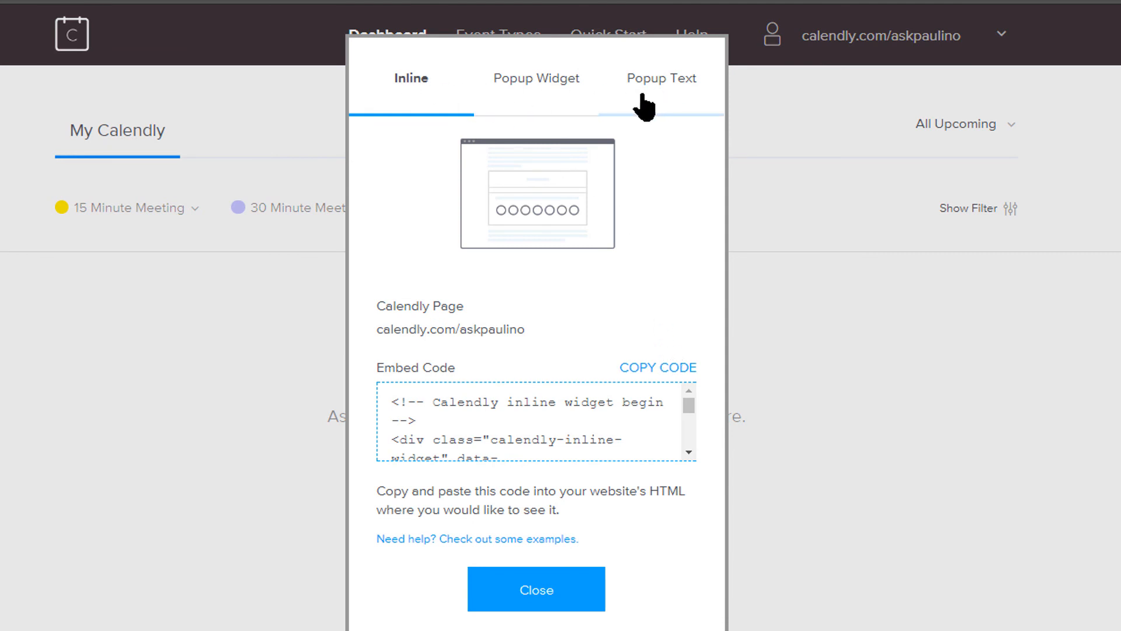
{"action": "left_click", "coordinate": [647, 368]}
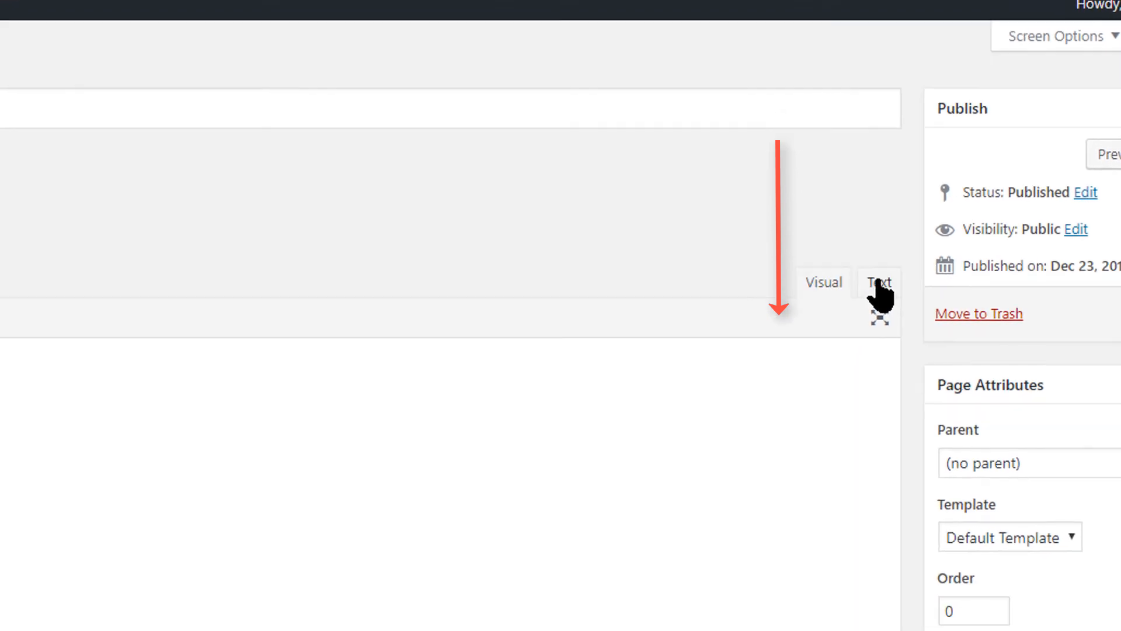
Paste the Calendly embed code below the text in the Text editor, update the page and view it.
{"action": "left_click", "coordinate": [781, 339]}
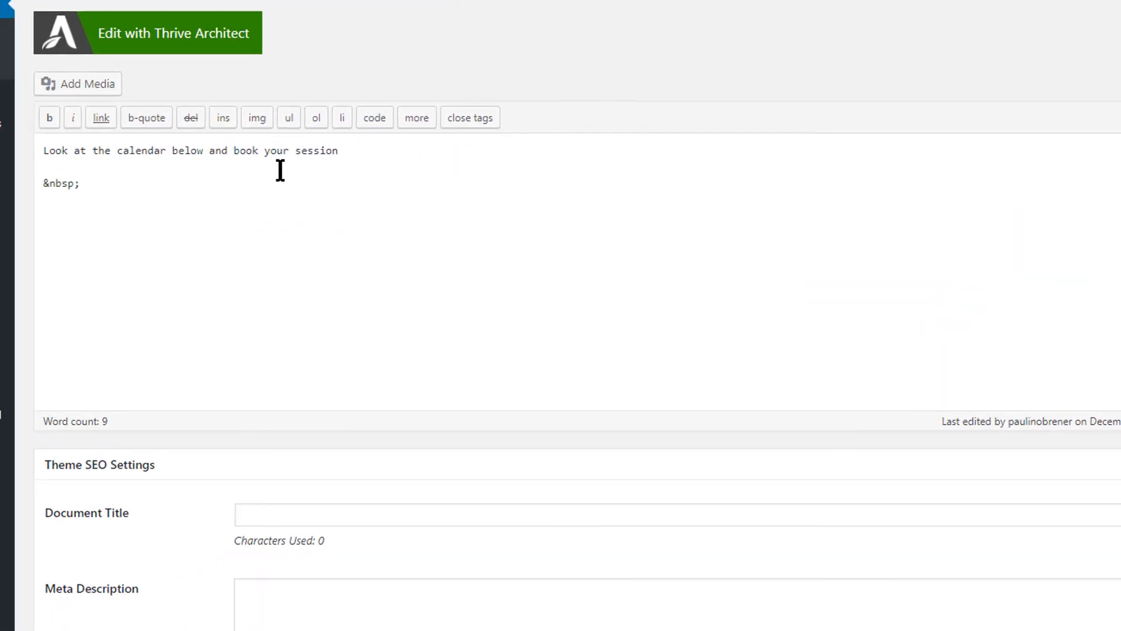
{"action": "left_click", "coordinate": [153, 264]}
{"action": "type", "text": "<!-- Calendly inline widget begin --> <div class=\"calendly-inline-widget\" data-url=\"https://calendly.com/askpaulino\" style=\"min-width:320px;height:580px;\"></div> <script type=\"text/javascript\" src=\"https://assets.calendly.com/assets/external/widget.js\"></script> <!-- Calendly inline widget end -->"}
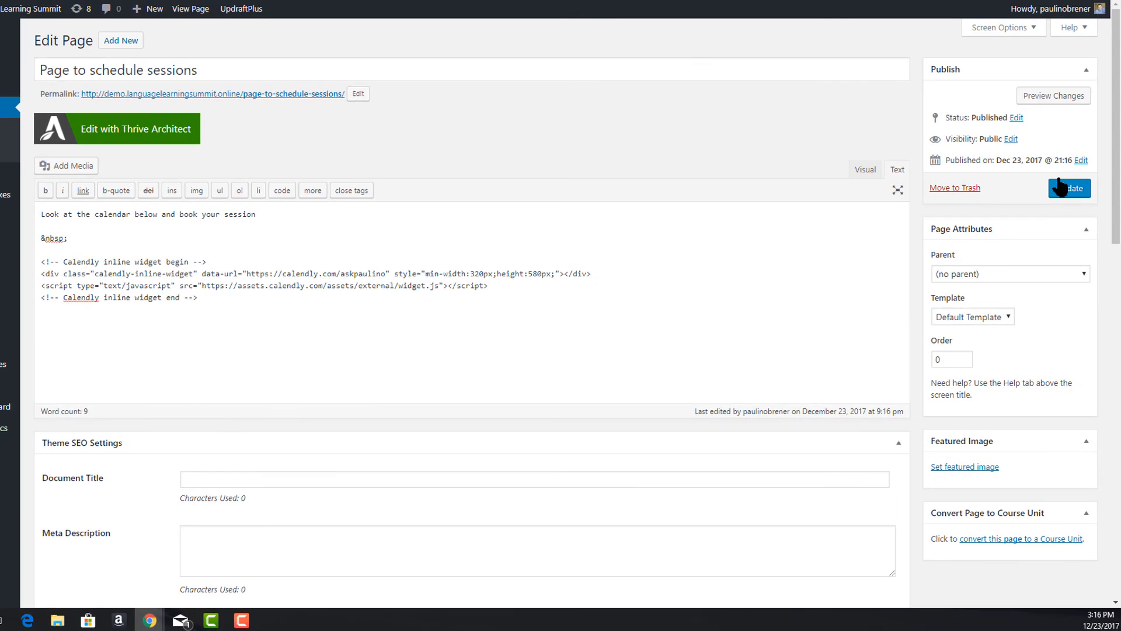
{"action": "left_click", "coordinate": [1071, 190]}
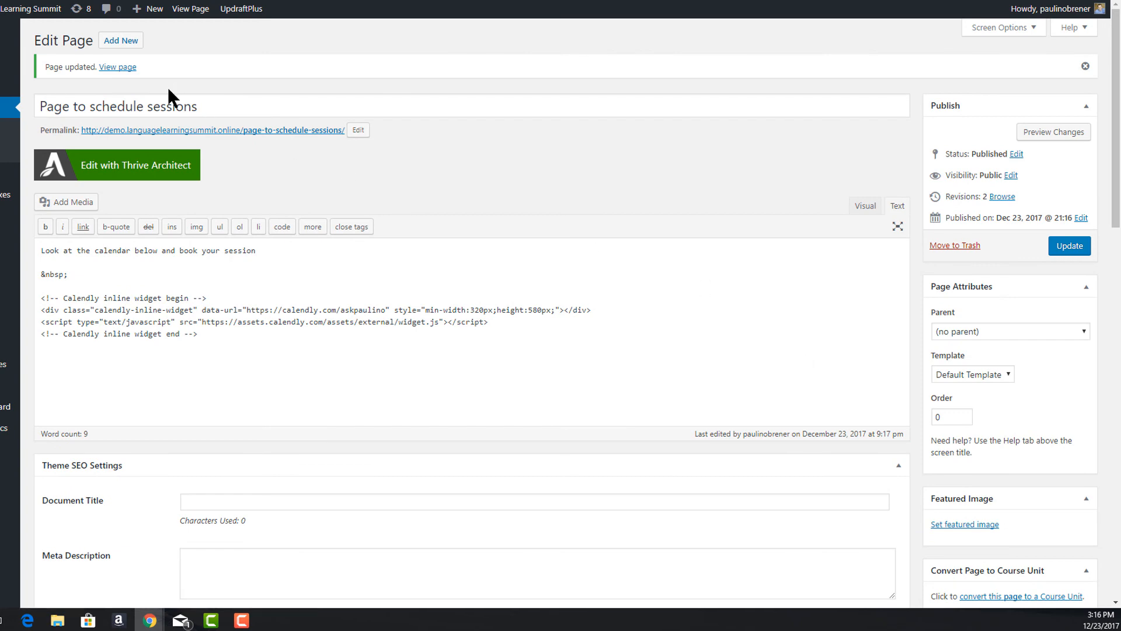
{"action": "left_click", "coordinate": [113, 67]}
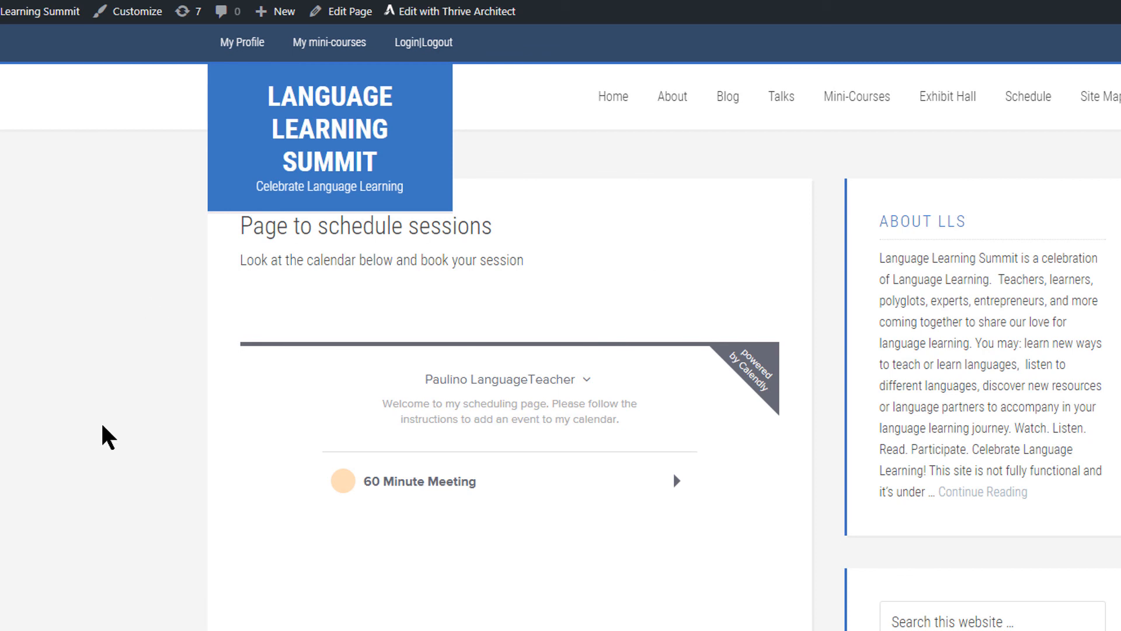
In the embedded widget, open the 60 Minute Meeting and list Tuesday, December 26, 2017 times.
{"action": "left_click", "coordinate": [444, 486]}
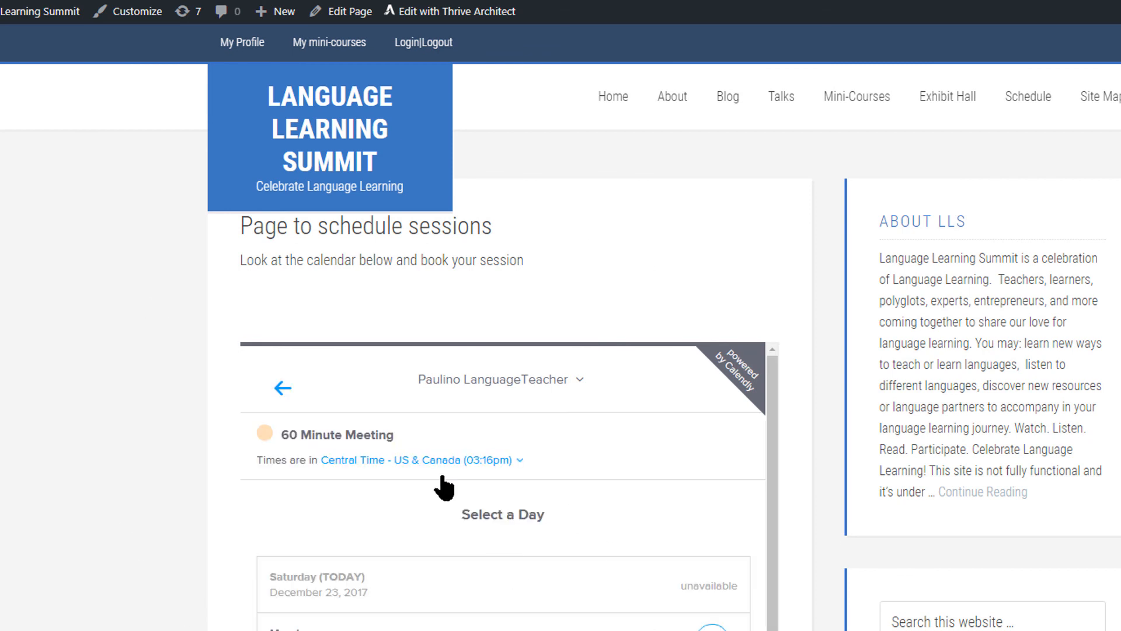
{"action": "scroll", "coordinate": [545, 514], "scroll_direction": "down", "scroll_amount": 3}
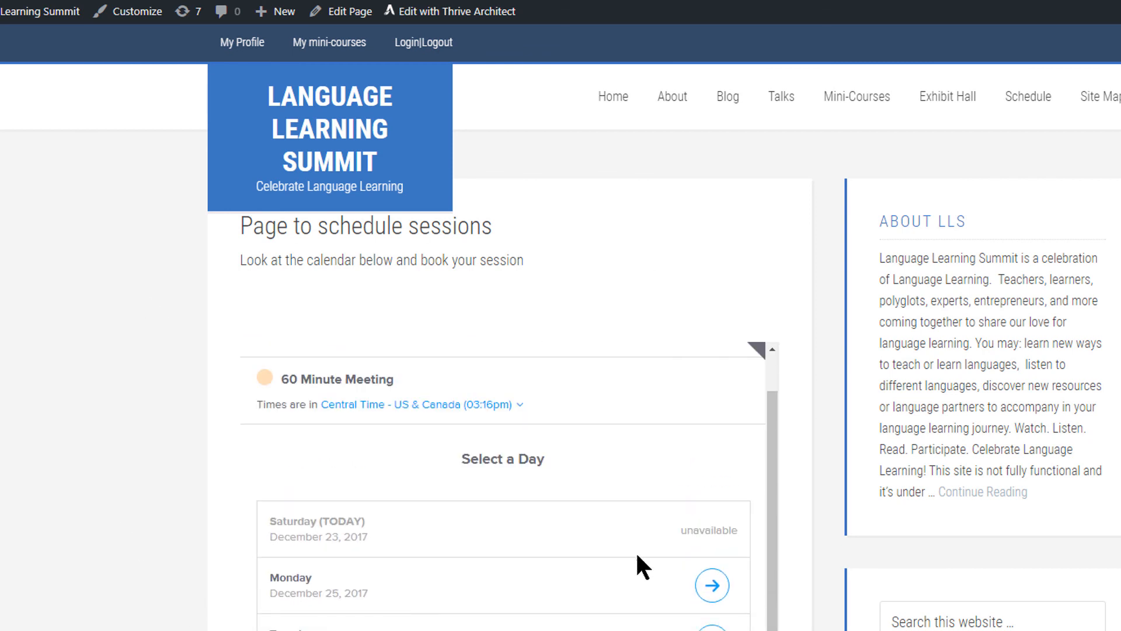
{"action": "scroll", "coordinate": [636, 561], "scroll_direction": "down", "scroll_amount": 5}
{"action": "scroll", "coordinate": [637, 585], "scroll_direction": "up", "scroll_amount": 5}
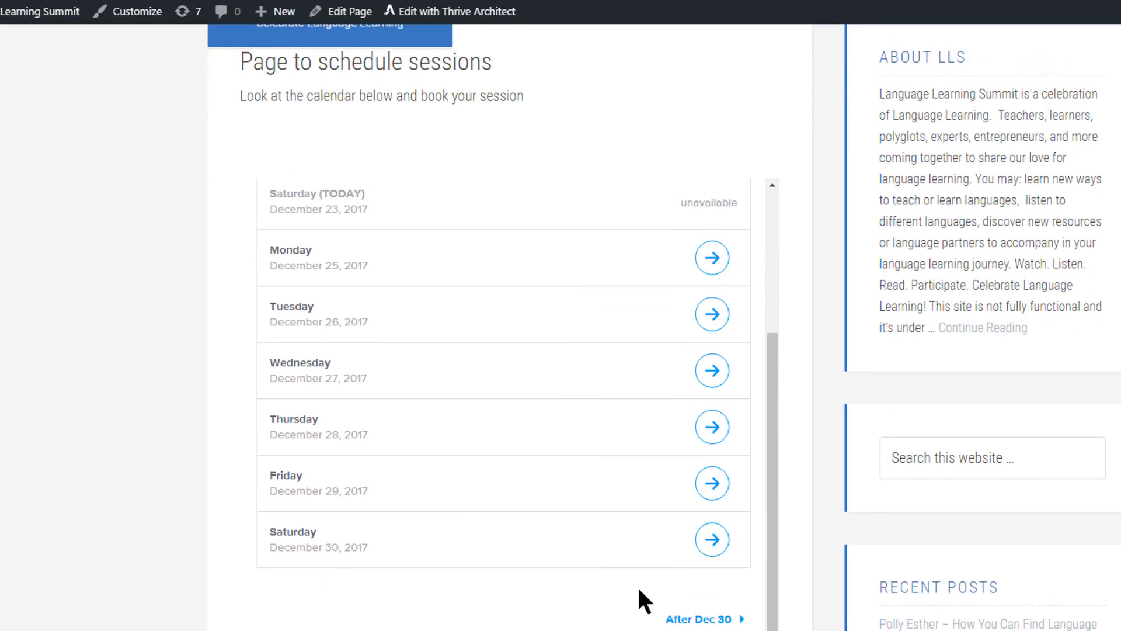
{"action": "left_click", "coordinate": [721, 525]}
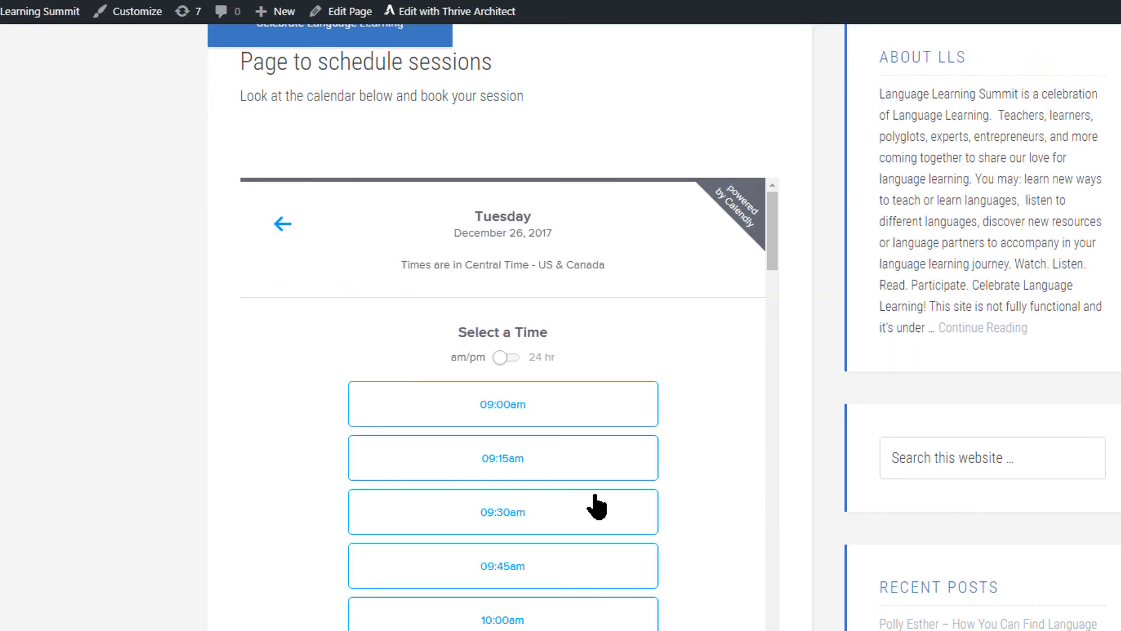
{"action": "scroll", "coordinate": [727, 500], "scroll_direction": "down", "scroll_amount": 8}
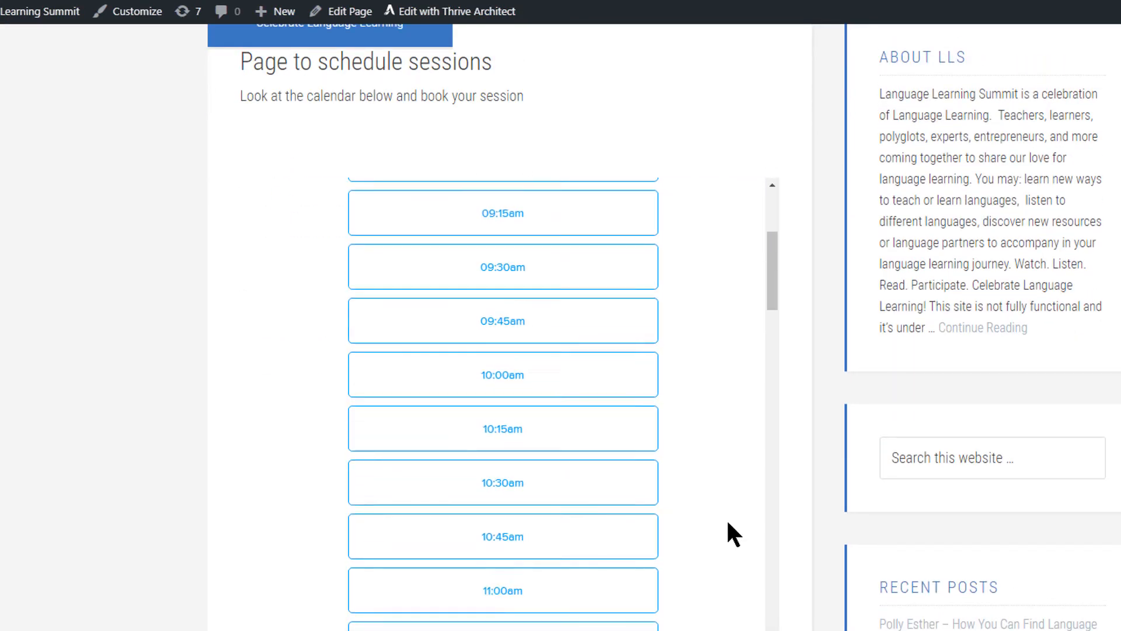
{"action": "scroll", "coordinate": [671, 556], "scroll_direction": "down", "scroll_amount": 5}
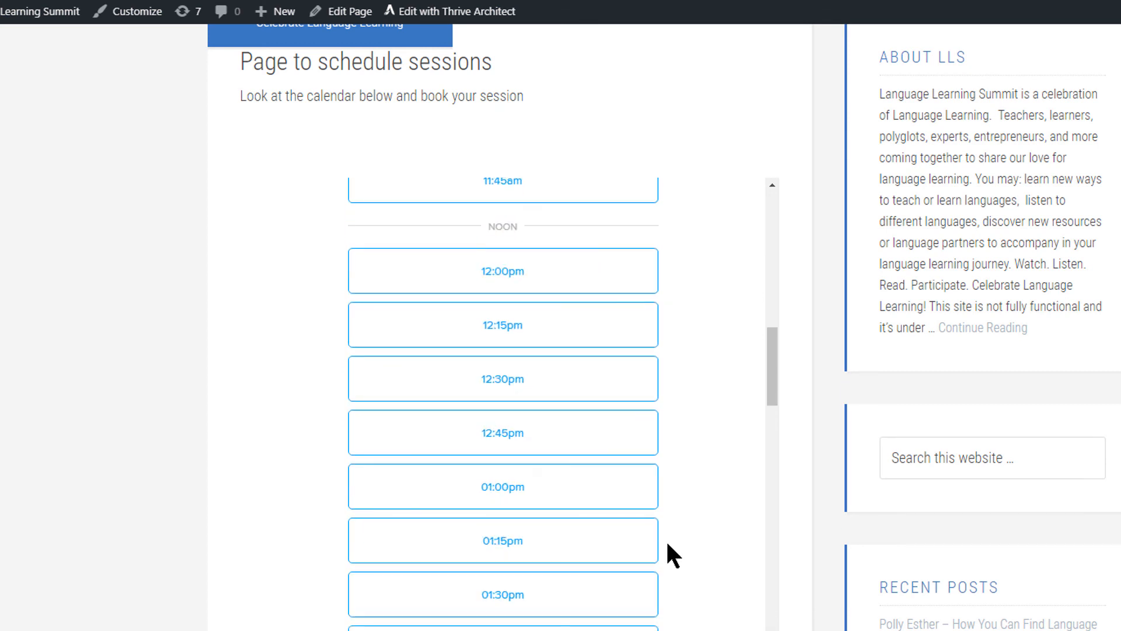
{"action": "scroll", "coordinate": [676, 563], "scroll_direction": "up", "scroll_amount": 12}
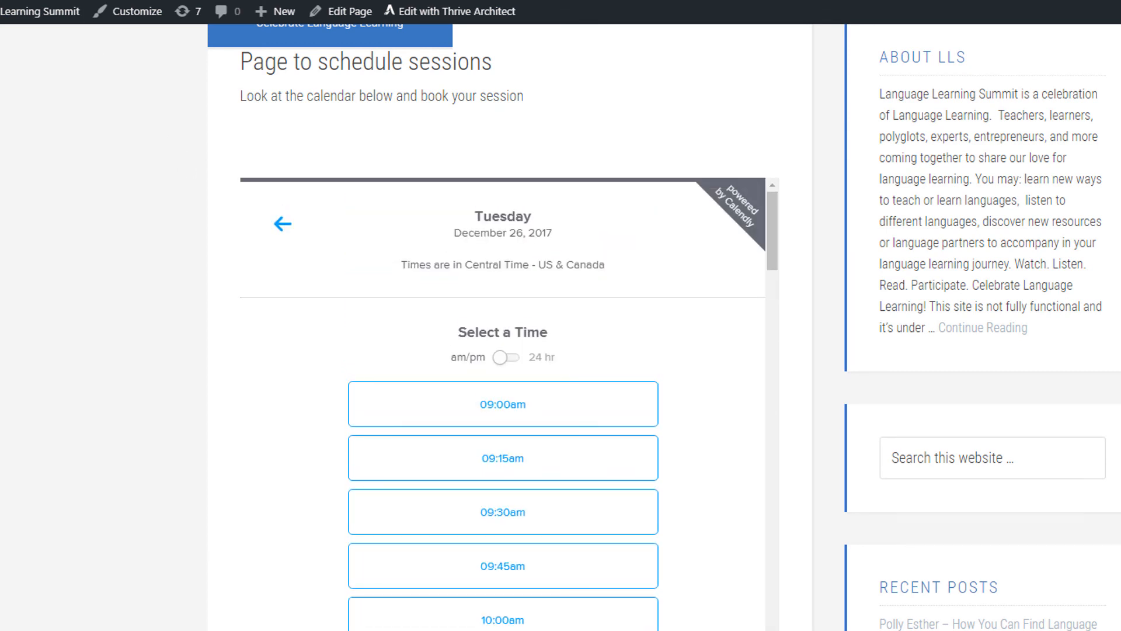